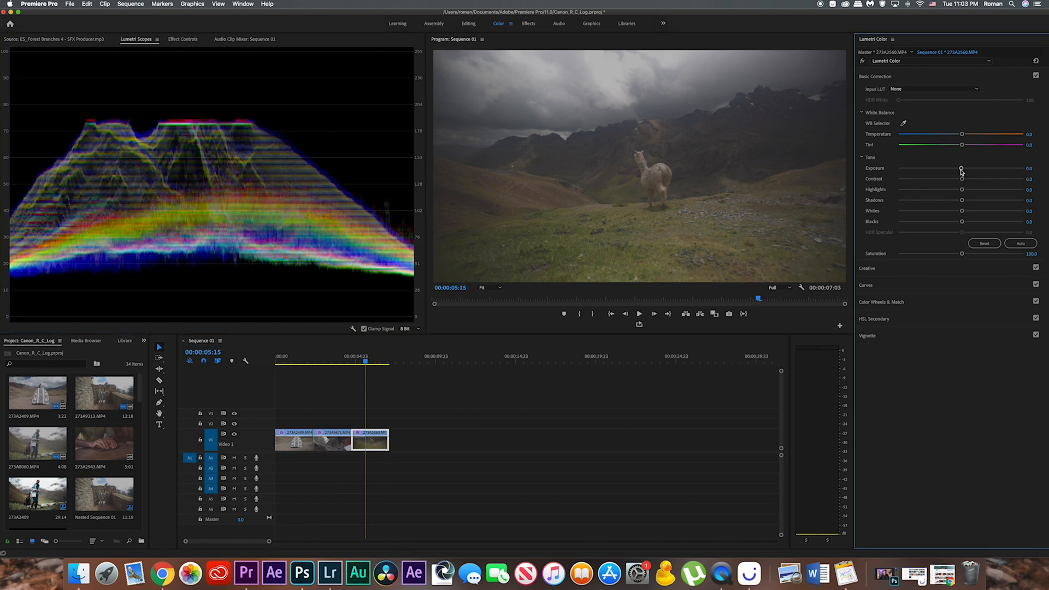
Try strong Exposure and Saturation shifts and a small Contrast change on the alpaca clip, returning the sliders close to neutral.
{"action": "left_click_drag", "start_coordinate": [962, 169], "coordinate": [988, 170]}
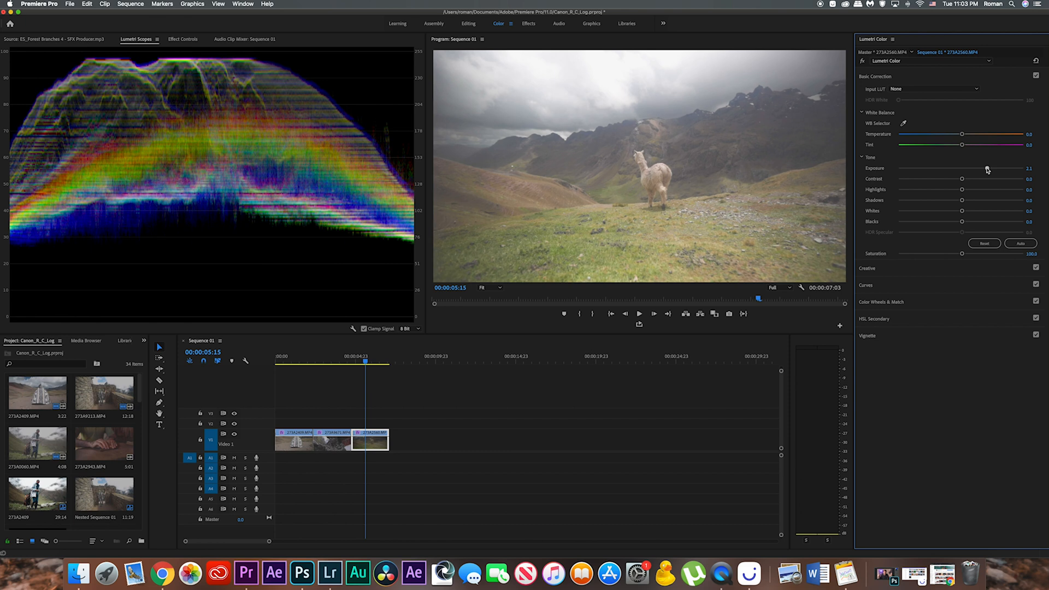
{"action": "left_click_drag", "start_coordinate": [988, 170], "coordinate": [933, 170]}
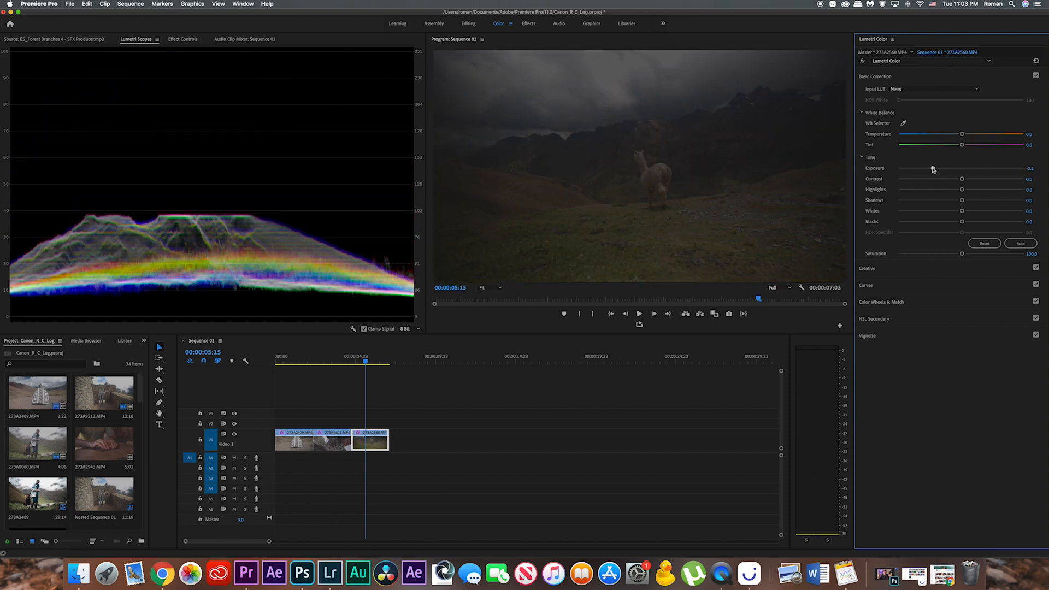
{"action": "left_click_drag", "start_coordinate": [934, 170], "coordinate": [963, 170]}
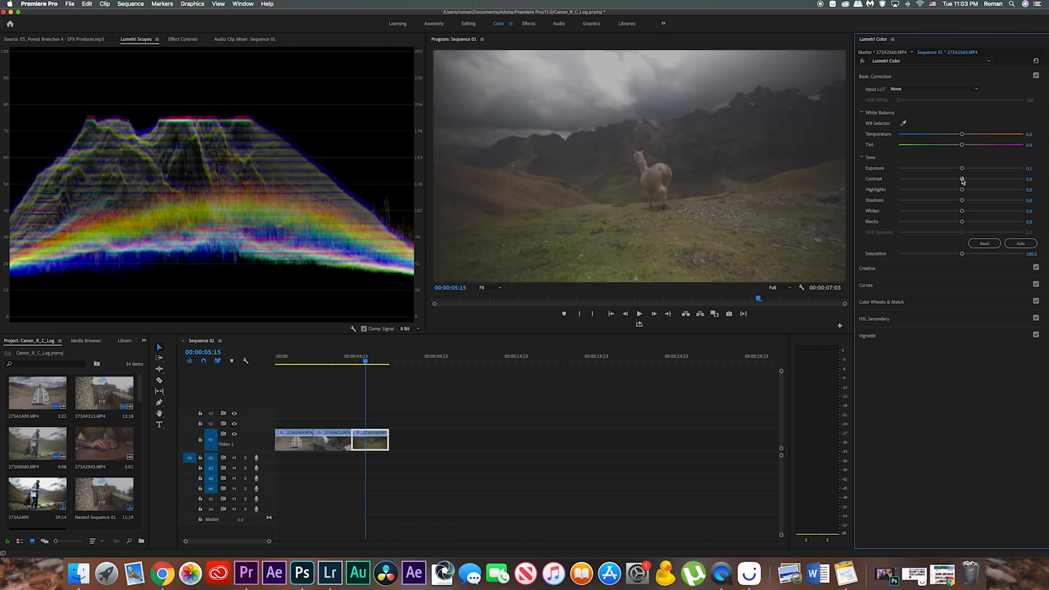
{"action": "left_click_drag", "start_coordinate": [963, 255], "coordinate": [1026, 258]}
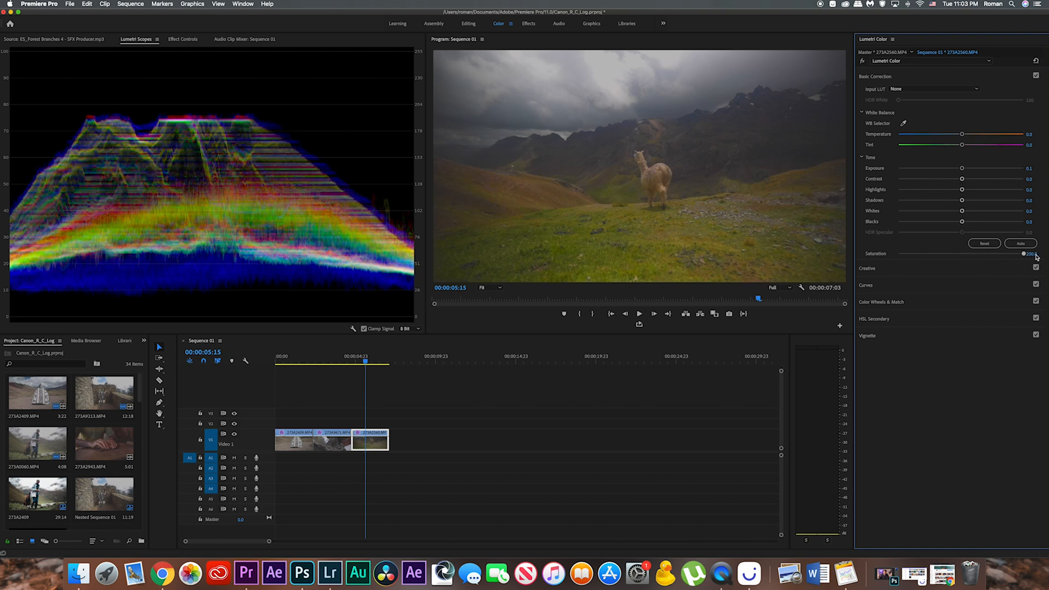
{"action": "left_click_drag", "start_coordinate": [1022, 255], "coordinate": [961, 255]}
{"action": "left_click_drag", "start_coordinate": [963, 180], "coordinate": [976, 180]}
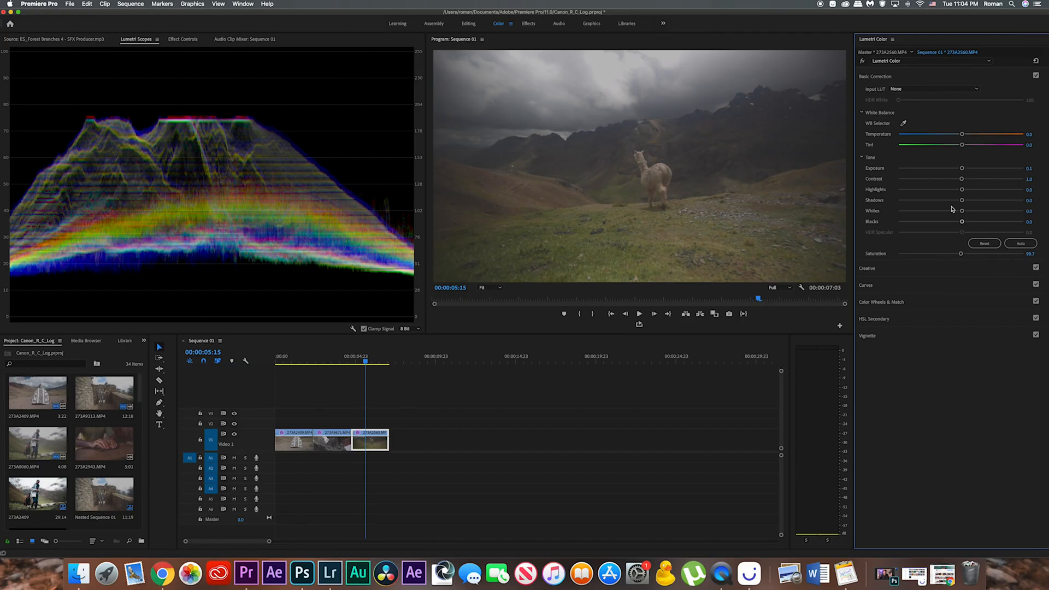
{"action": "key", "text": "Right"}
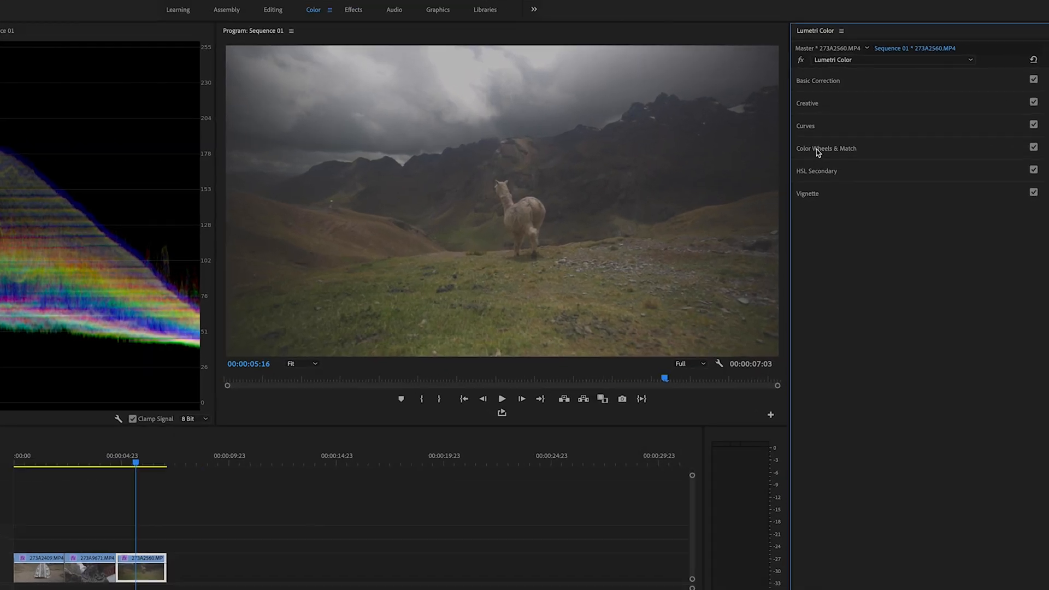
Using the color wheels, darken the alpaca clip's shadows, brighten its highlights and slightly lift its midtones.
{"action": "left_click", "coordinate": [875, 127]}
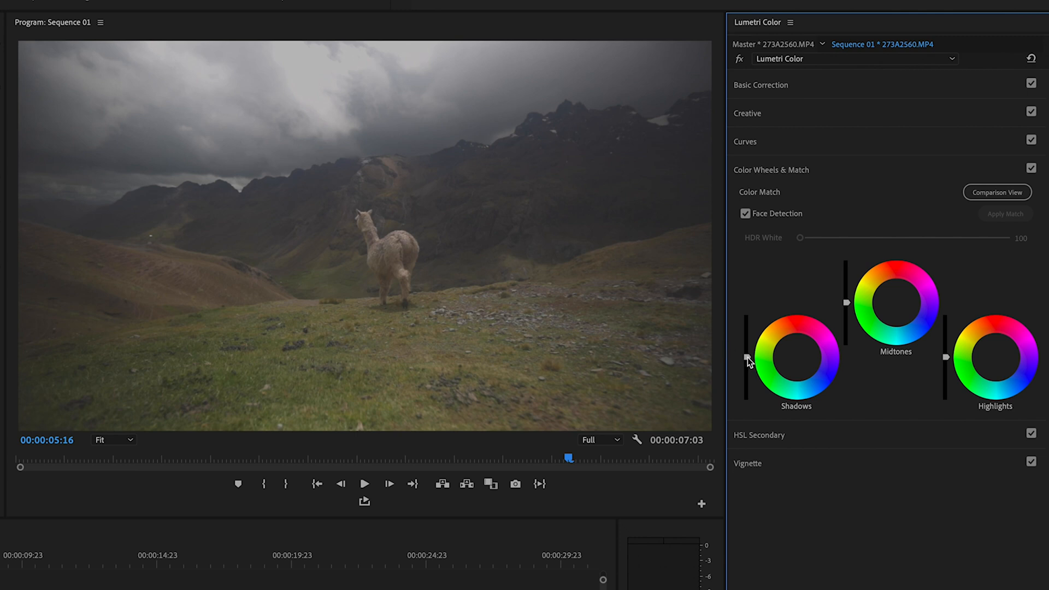
{"action": "left_click_drag", "start_coordinate": [747, 361], "coordinate": [747, 364]}
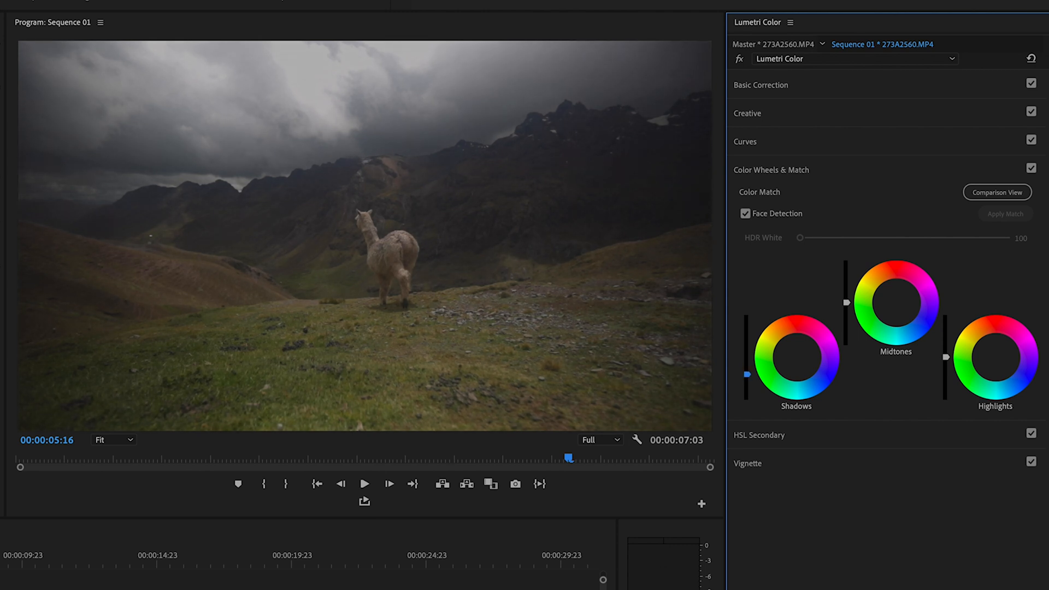
{"action": "left_click", "coordinate": [947, 357]}
{"action": "left_click_drag", "start_coordinate": [946, 356], "coordinate": [946, 338]}
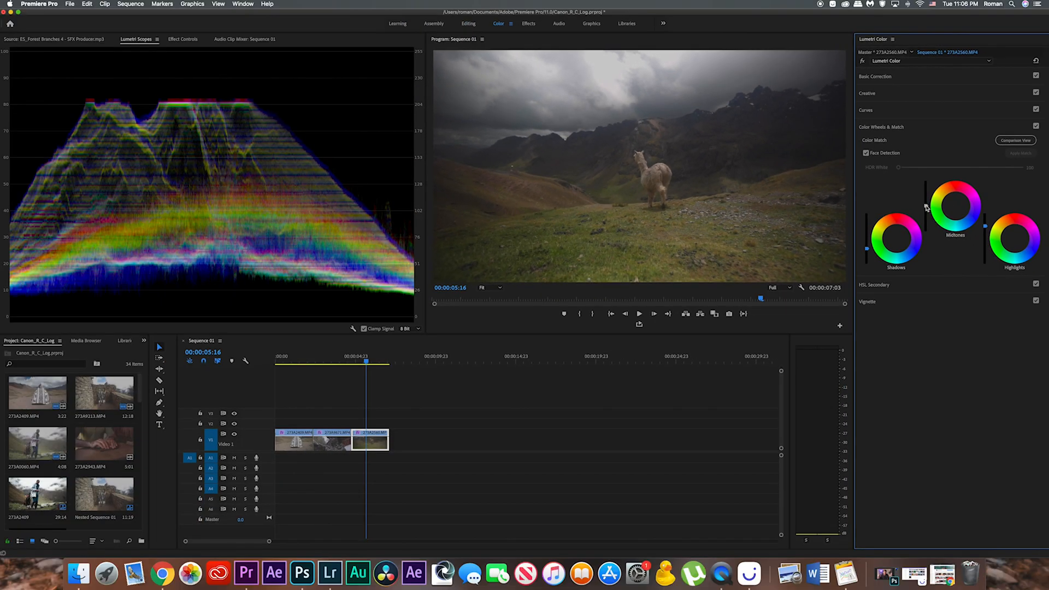
{"action": "left_click", "coordinate": [926, 207]}
{"action": "left_click_drag", "start_coordinate": [926, 206], "coordinate": [925, 203]}
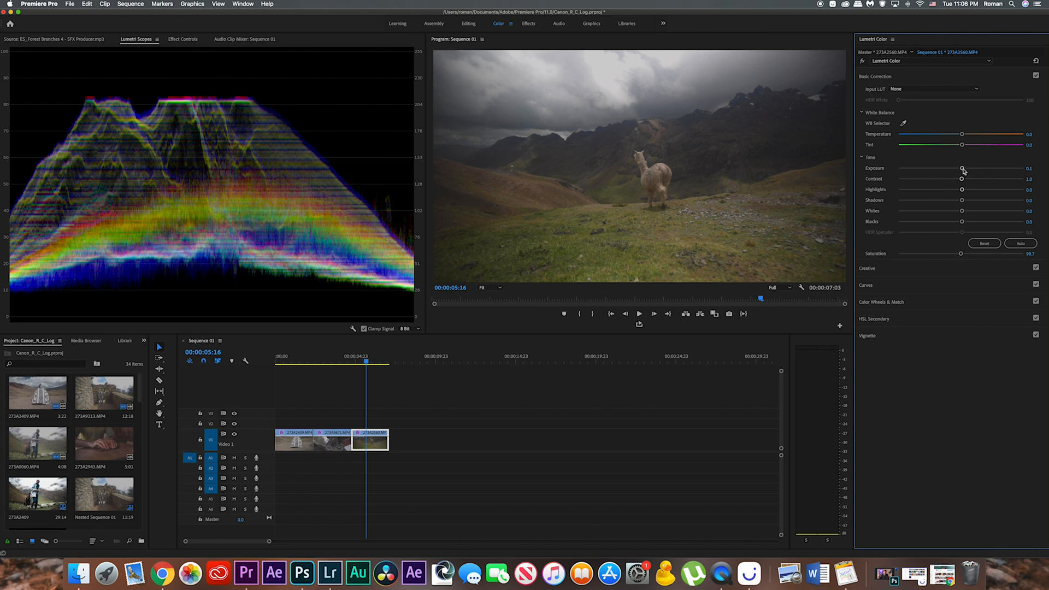
Adjust the clip's basic tone to Exposure 0.2, Highlights about 32, Shadows about -34, Whites about 35 and Blacks about -59.
{"action": "left_click_drag", "start_coordinate": [964, 169], "coordinate": [964, 170]}
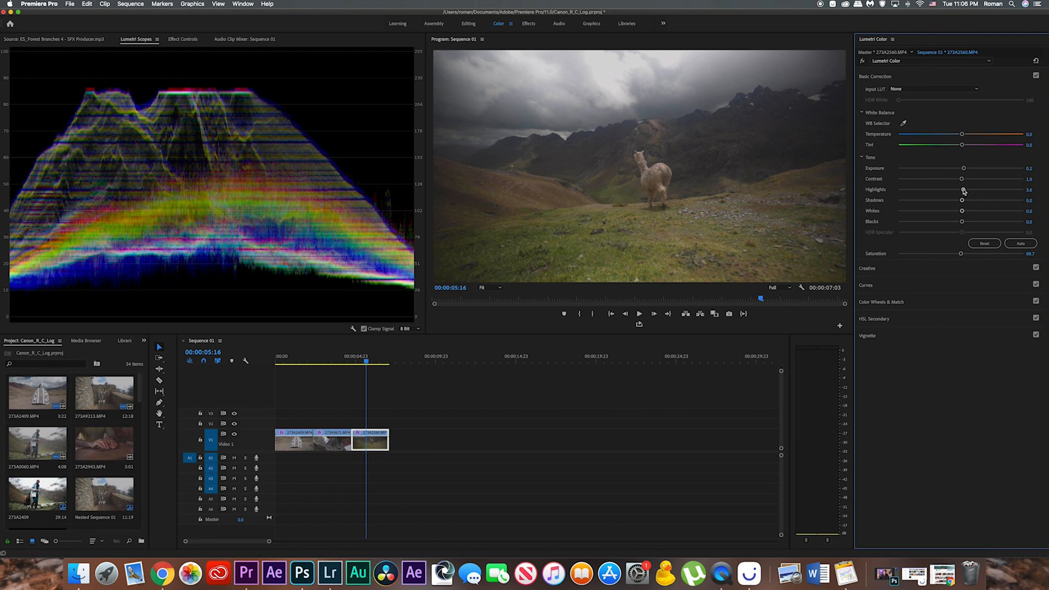
{"action": "left_click_drag", "start_coordinate": [965, 191], "coordinate": [990, 189]}
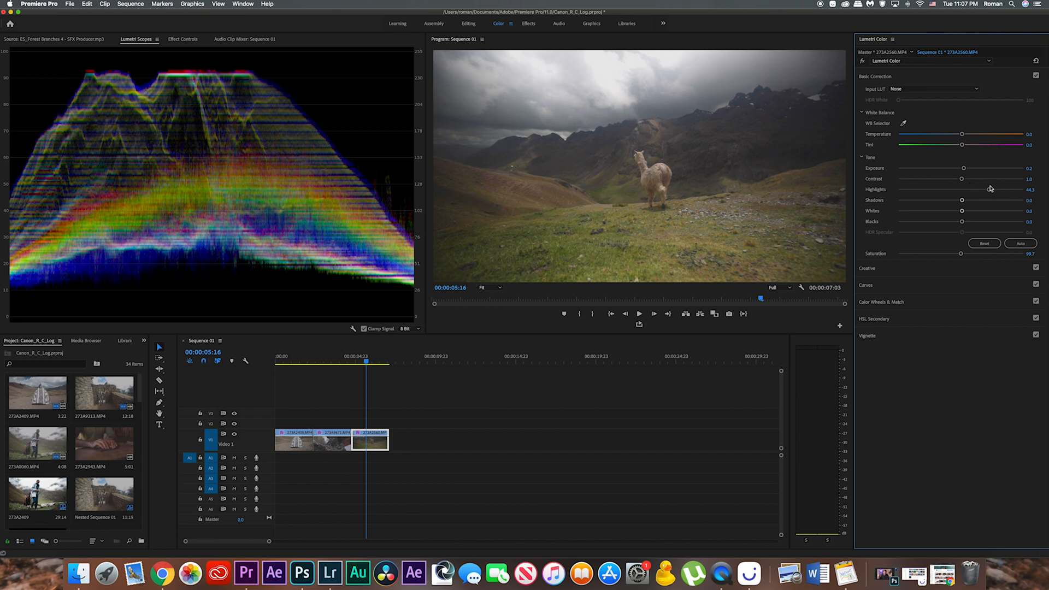
{"action": "left_click_drag", "start_coordinate": [1015, 194], "coordinate": [982, 191]}
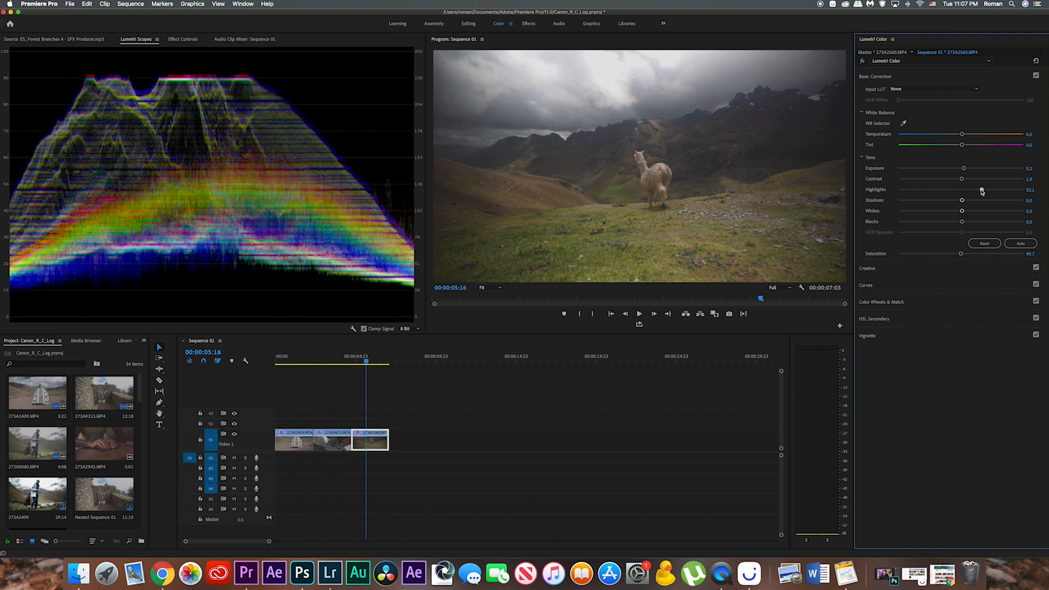
{"action": "left_click_drag", "start_coordinate": [962, 200], "coordinate": [940, 203]}
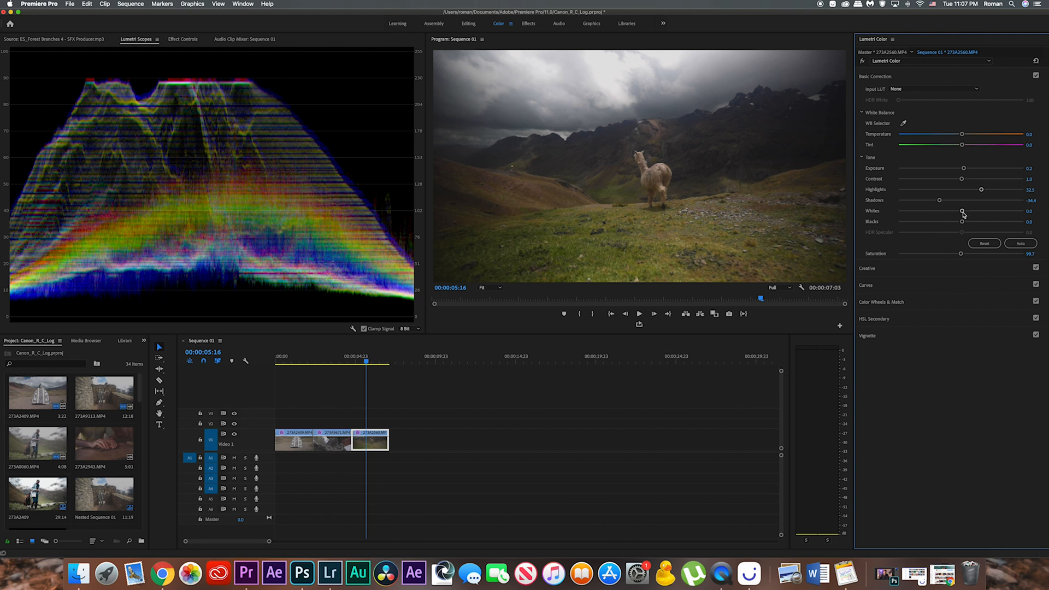
{"action": "left_click_drag", "start_coordinate": [964, 212], "coordinate": [925, 224]}
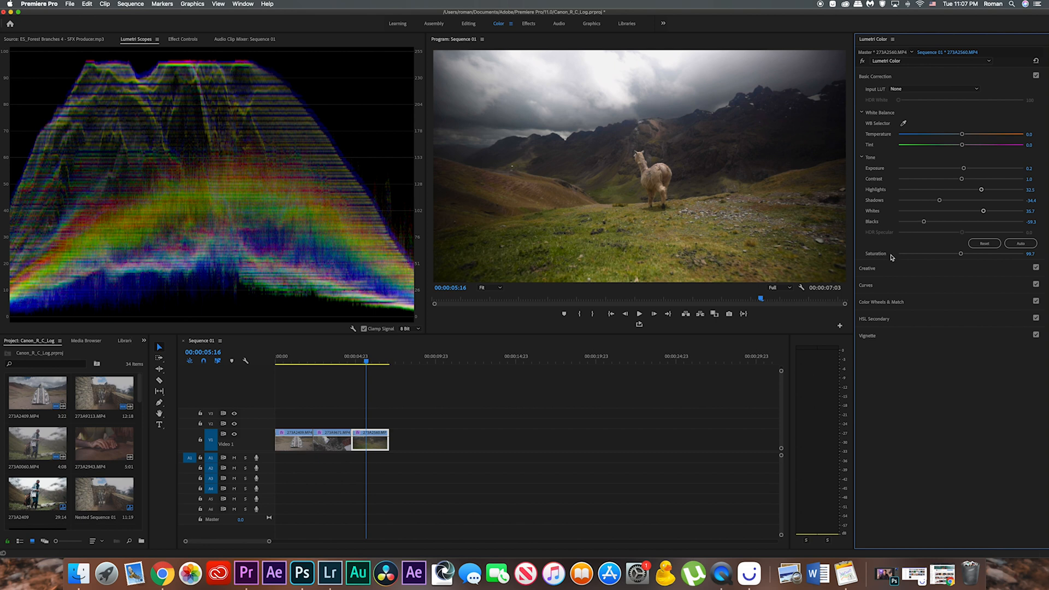
Set the clip's creative Vibrance to about 6 and increase Sharpen slightly.
{"action": "left_click", "coordinate": [873, 270]}
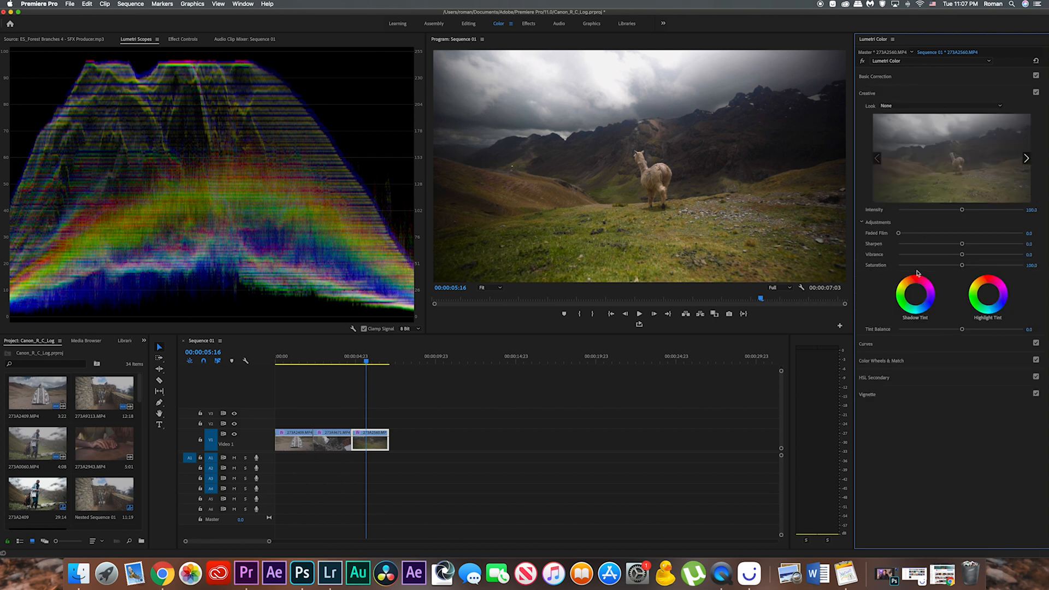
{"action": "left_click_drag", "start_coordinate": [963, 256], "coordinate": [966, 256]}
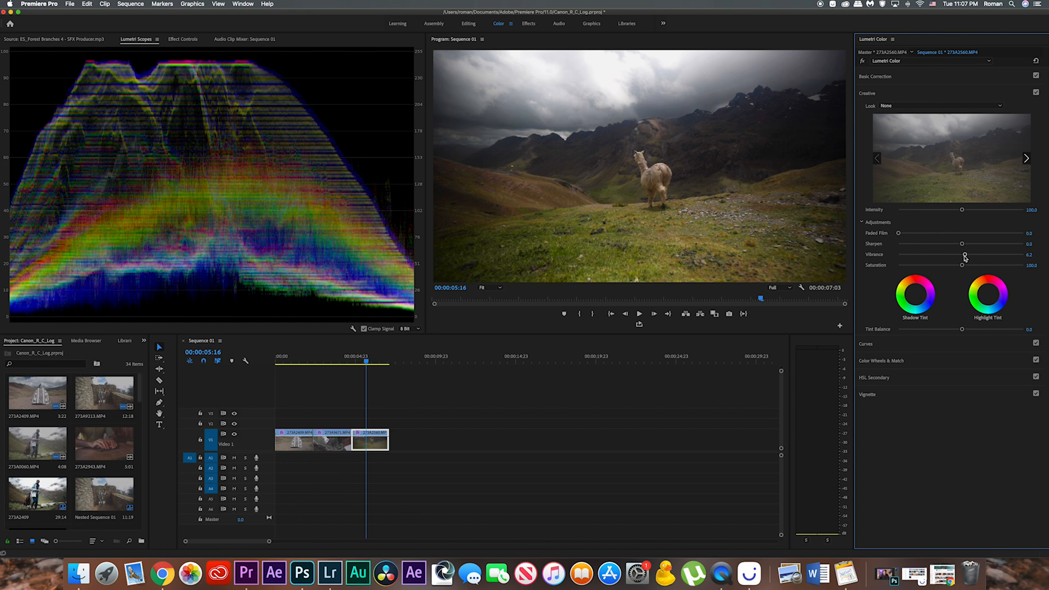
{"action": "left_click_drag", "start_coordinate": [962, 244], "coordinate": [966, 245]}
Shape the white RGB curve into a gentle S with a midpoint anchor, a raised upper point and a lowered lower point.
{"action": "left_click", "coordinate": [868, 345]}
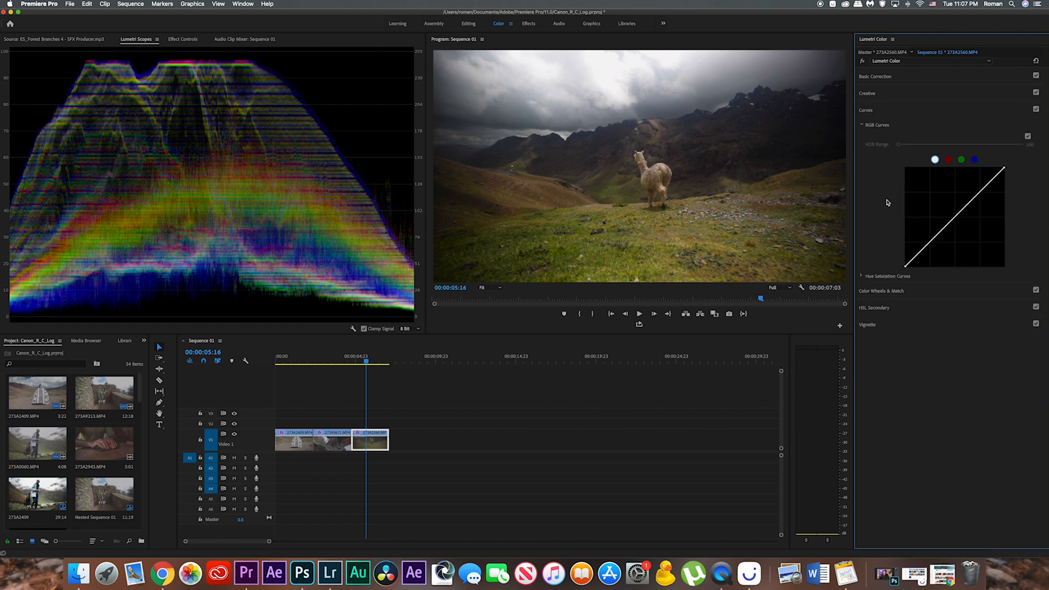
{"action": "left_click", "coordinate": [955, 219]}
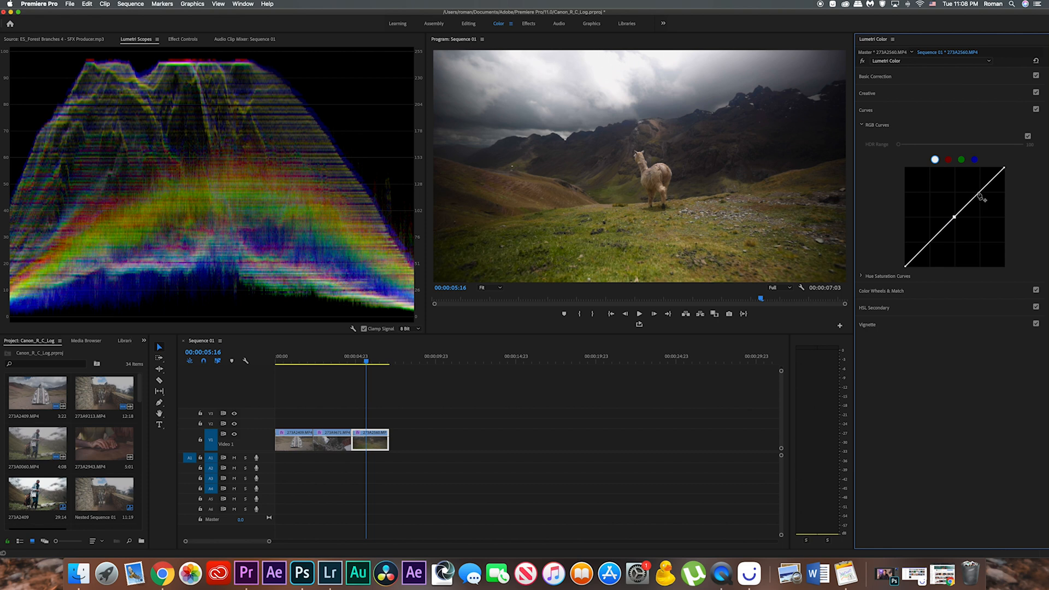
{"action": "left_click_drag", "start_coordinate": [979, 194], "coordinate": [979, 193]}
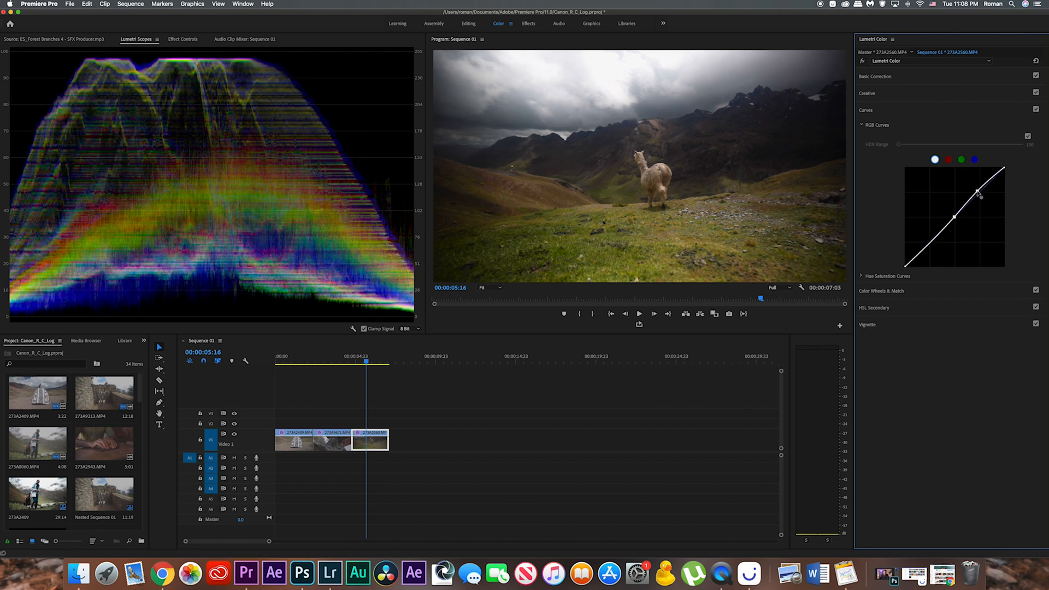
{"action": "left_click", "coordinate": [931, 243]}
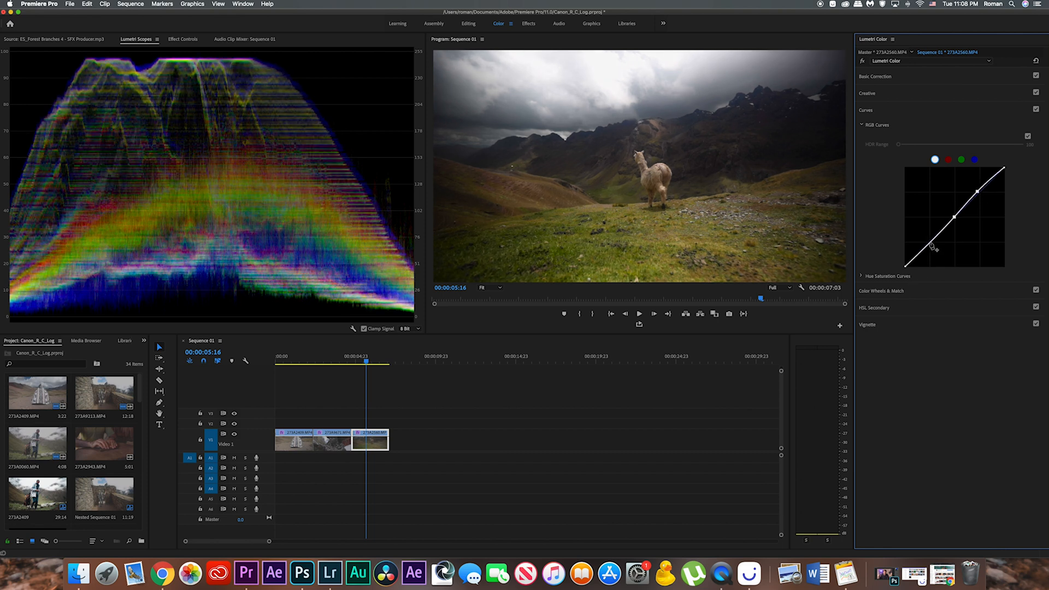
{"action": "left_click_drag", "start_coordinate": [931, 243], "coordinate": [932, 244]}
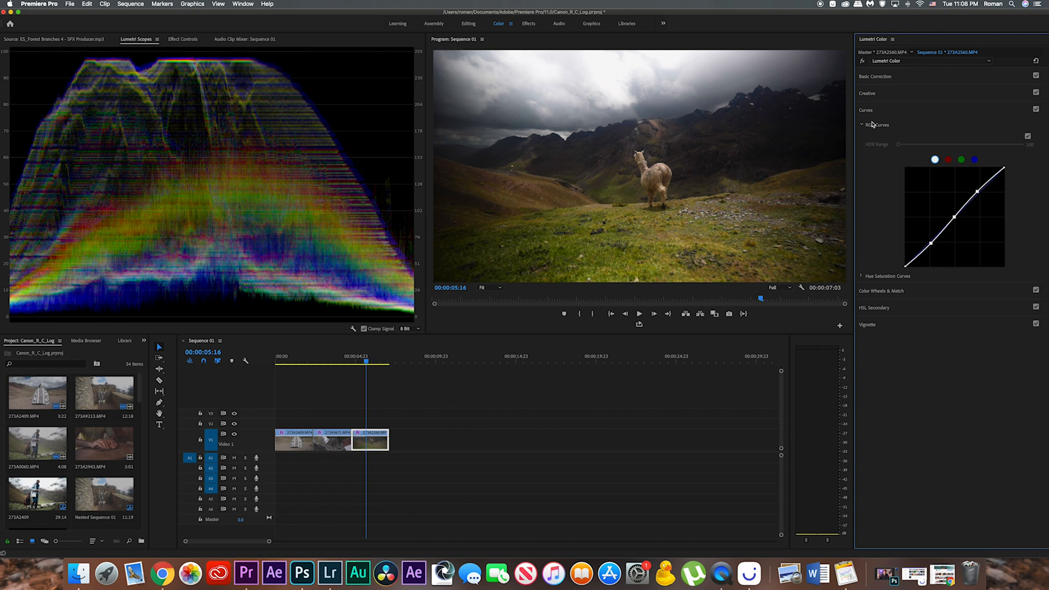
{"action": "left_click", "coordinate": [868, 111]}
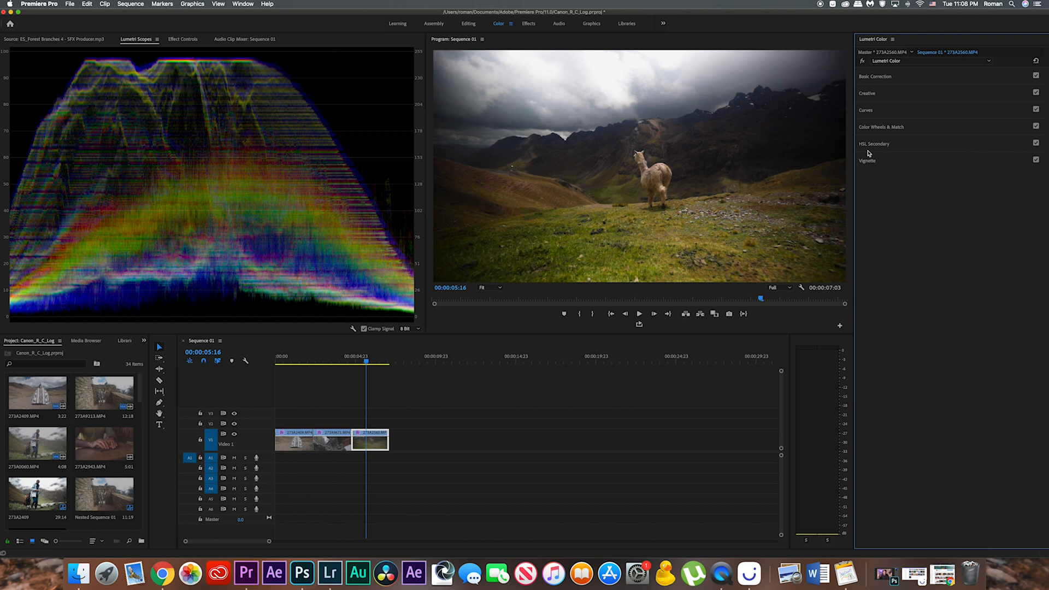
Set the vignette amount to 0.4 and lighten the clip's basic Shadows value slightly.
{"action": "left_click", "coordinate": [868, 161]}
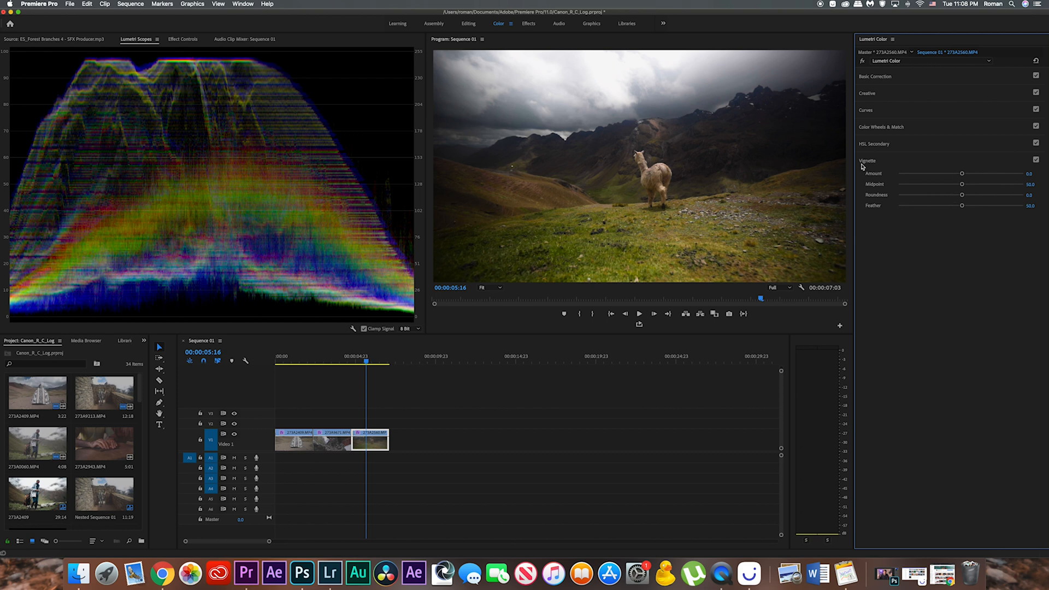
{"action": "left_click_drag", "start_coordinate": [963, 174], "coordinate": [971, 174]}
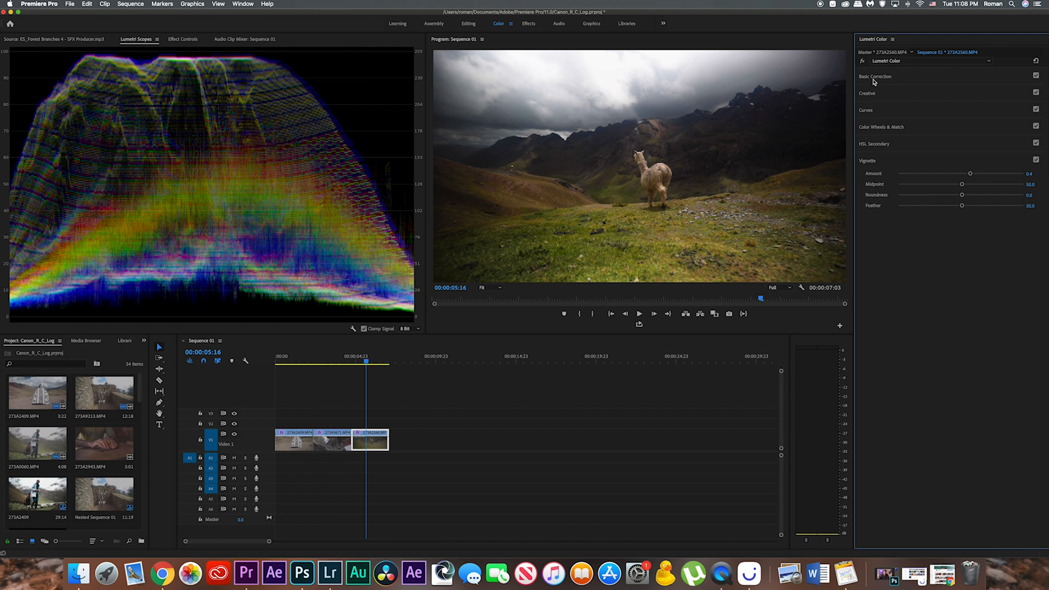
{"action": "left_click", "coordinate": [874, 78]}
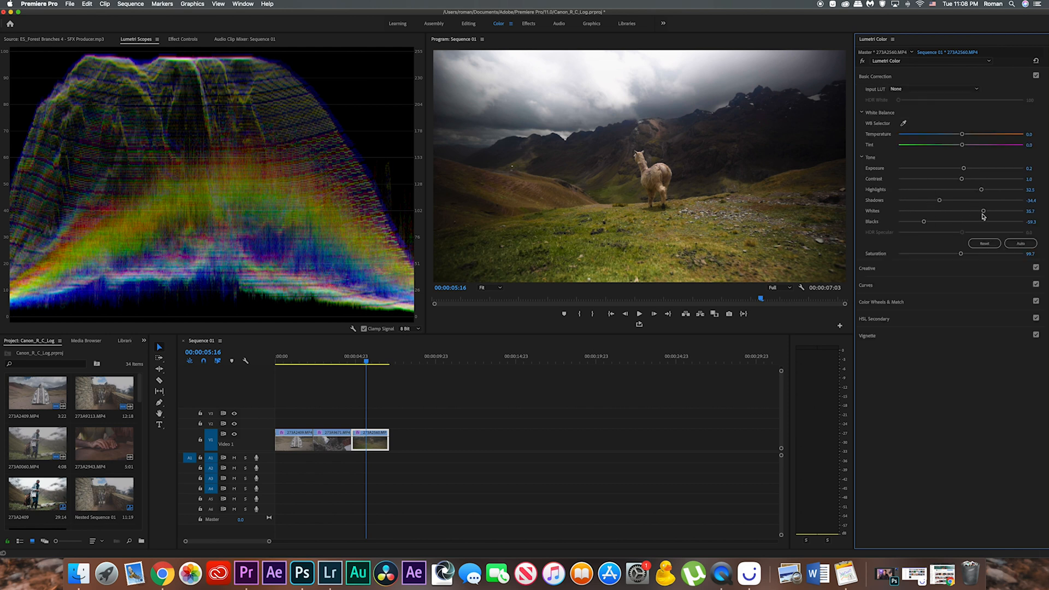
{"action": "left_click_drag", "start_coordinate": [945, 204], "coordinate": [951, 202]}
{"action": "left_click", "coordinate": [874, 77]}
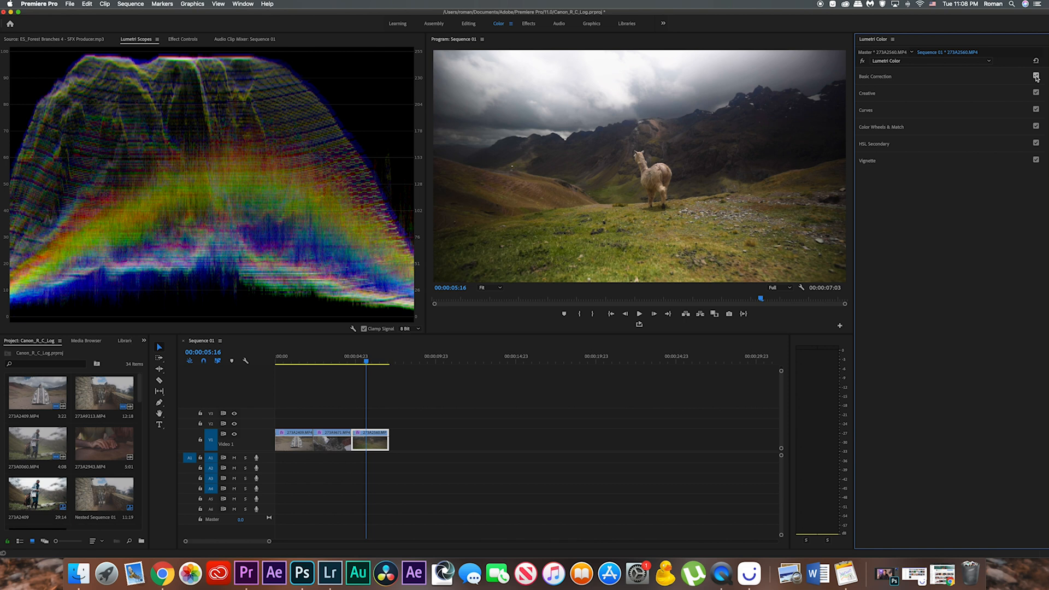
Compare the ungraded and graded clip by disabling and re-enabling Basic Correction, Creative, Curves and Color Wheels & Match.
{"action": "left_click", "coordinate": [1037, 76]}
{"action": "left_click", "coordinate": [1037, 93]}
{"action": "left_click", "coordinate": [1036, 109]}
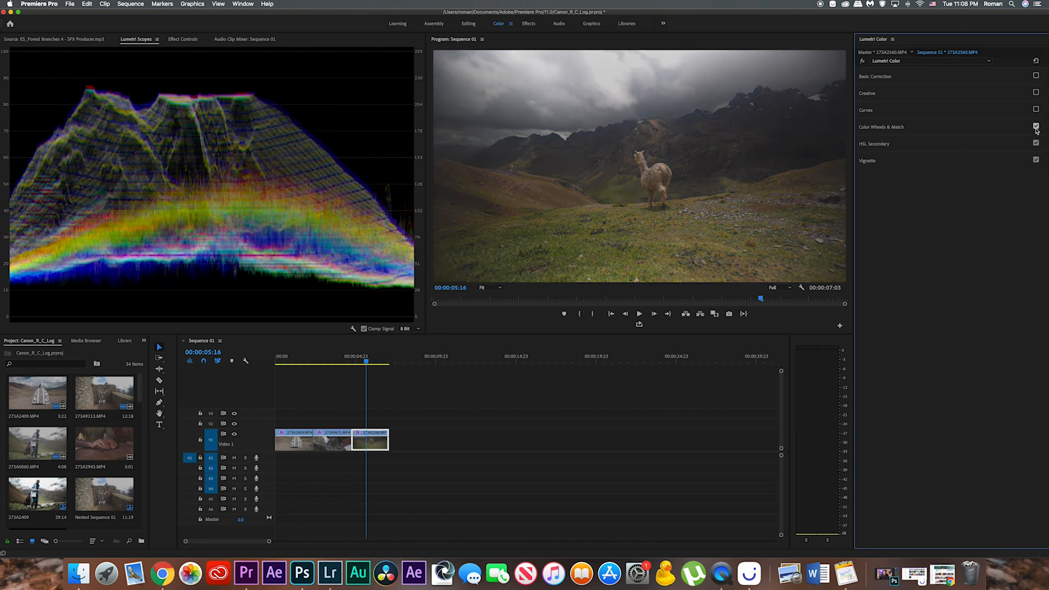
{"action": "left_click", "coordinate": [1036, 129]}
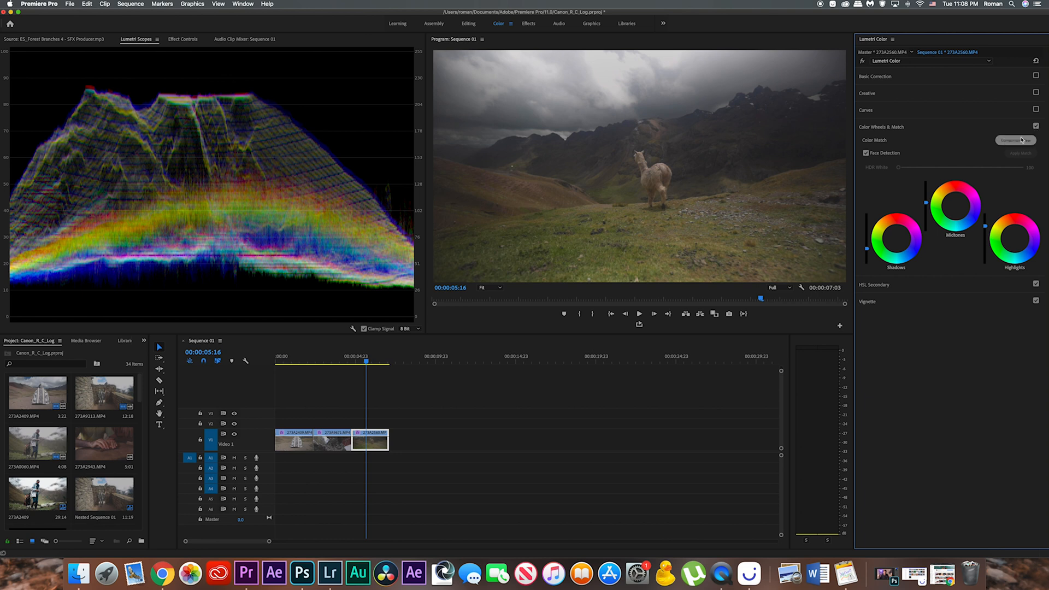
{"action": "left_click", "coordinate": [1037, 126]}
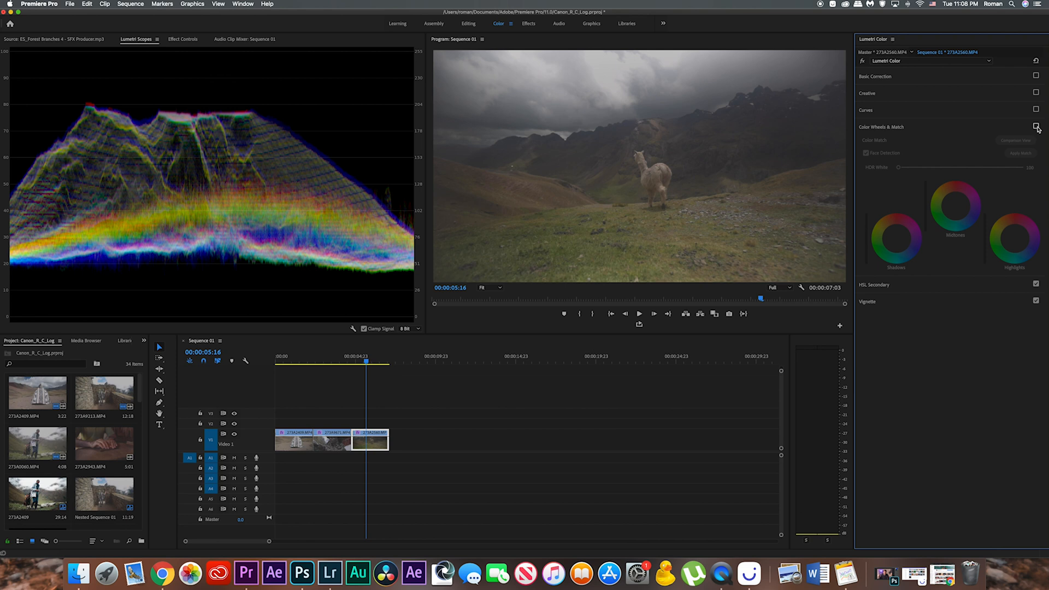
{"action": "left_click", "coordinate": [1036, 126]}
{"action": "left_click", "coordinate": [1037, 109]}
{"action": "left_click", "coordinate": [1036, 92]}
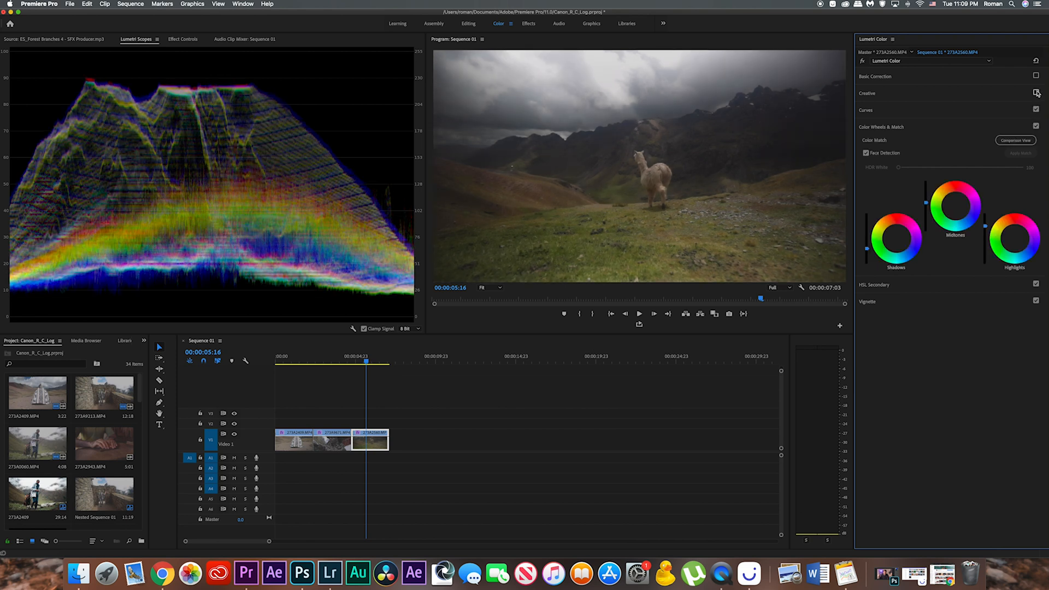
{"action": "left_click", "coordinate": [1036, 76]}
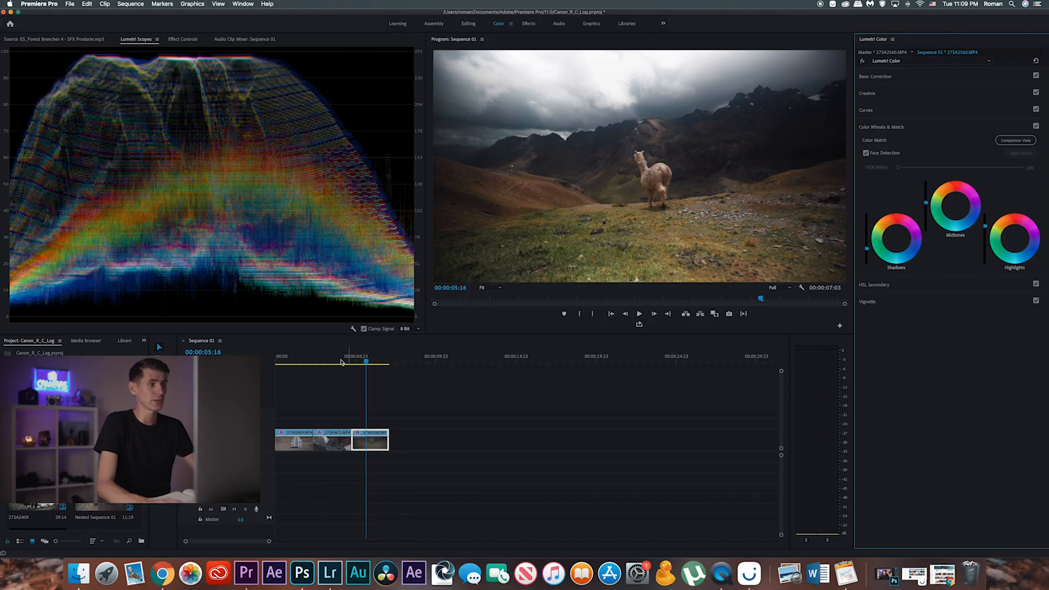
On the statue clip, lower the shadows and raise the highlights and midtones slightly with the color wheels.
{"action": "left_click", "coordinate": [340, 361]}
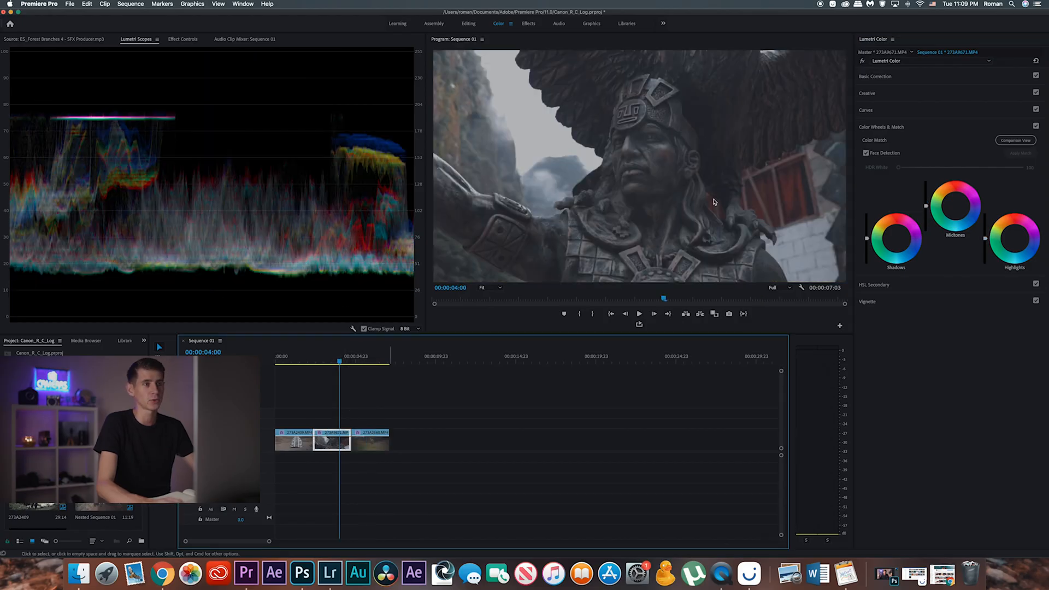
{"action": "left_click", "coordinate": [872, 128]}
{"action": "left_click", "coordinate": [872, 129]}
{"action": "left_click_drag", "start_coordinate": [868, 241], "coordinate": [868, 246]}
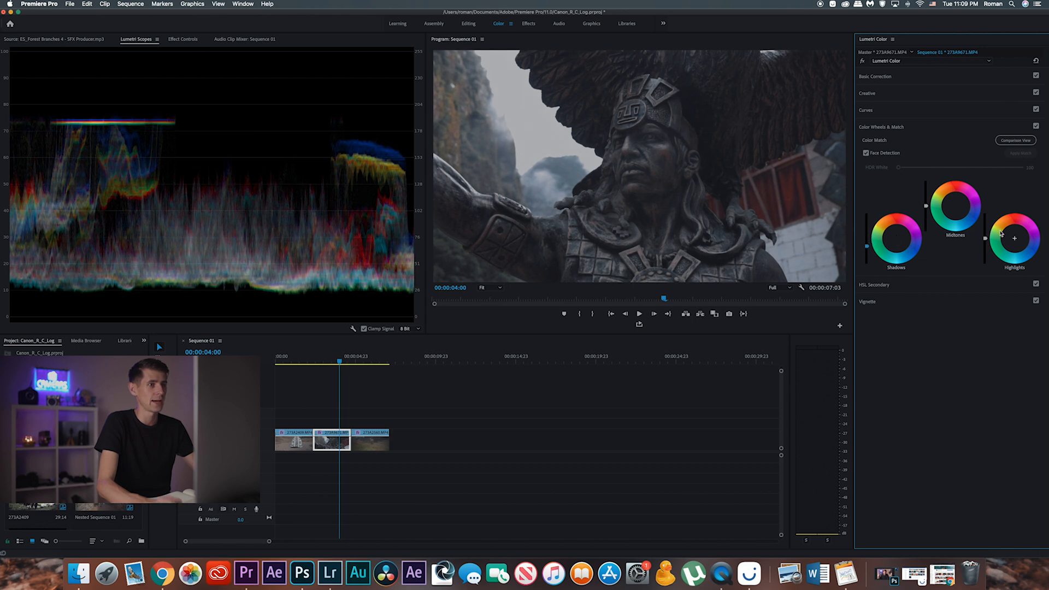
{"action": "left_click_drag", "start_coordinate": [985, 238], "coordinate": [986, 233]}
{"action": "left_click_drag", "start_coordinate": [926, 205], "coordinate": [926, 200]}
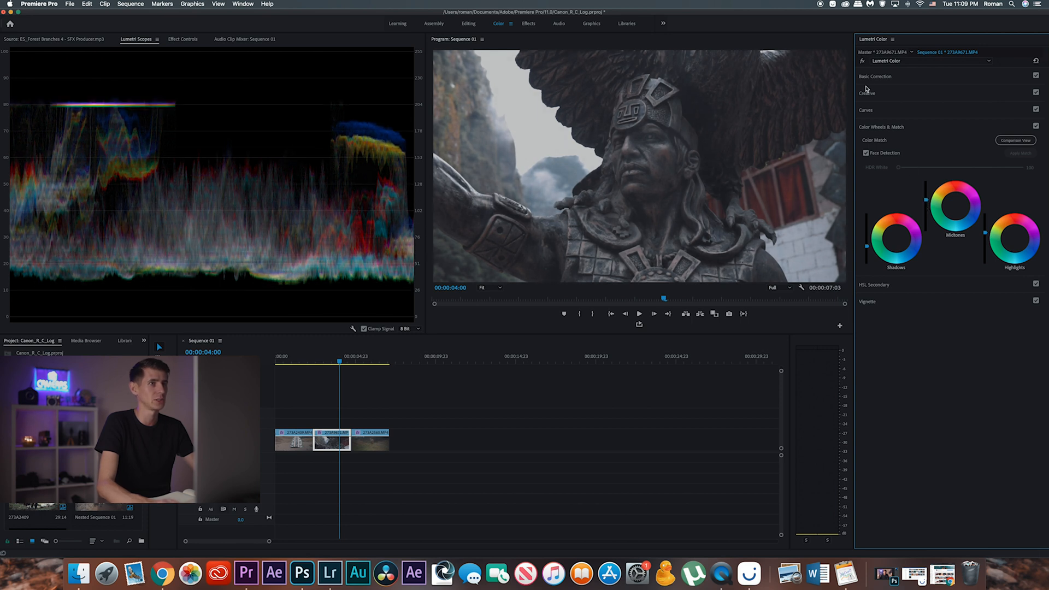
On the statue clip, set Highlights to about 40, Shadows about -21, Whites about 16 and Blacks about -58, plus slight creative sharpening and vibrance.
{"action": "left_click", "coordinate": [868, 77]}
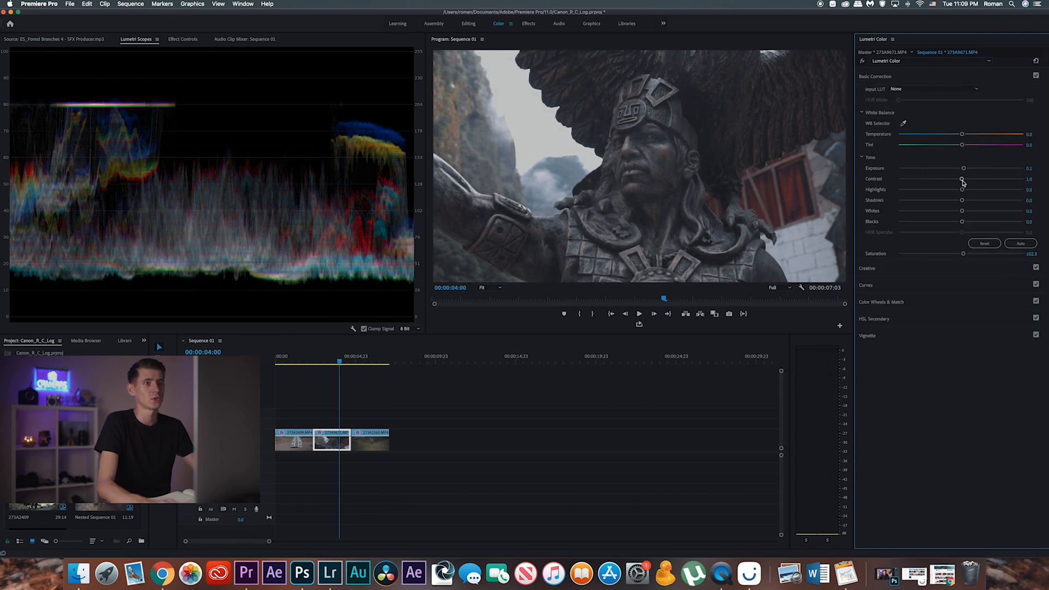
{"action": "left_click_drag", "start_coordinate": [963, 190], "coordinate": [927, 229]}
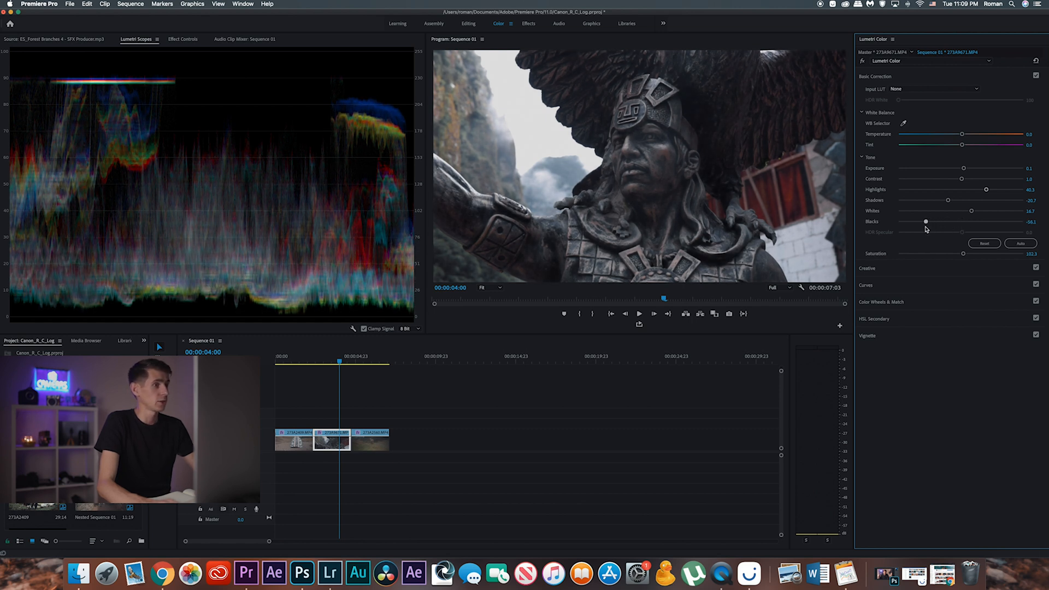
{"action": "left_click", "coordinate": [868, 268]}
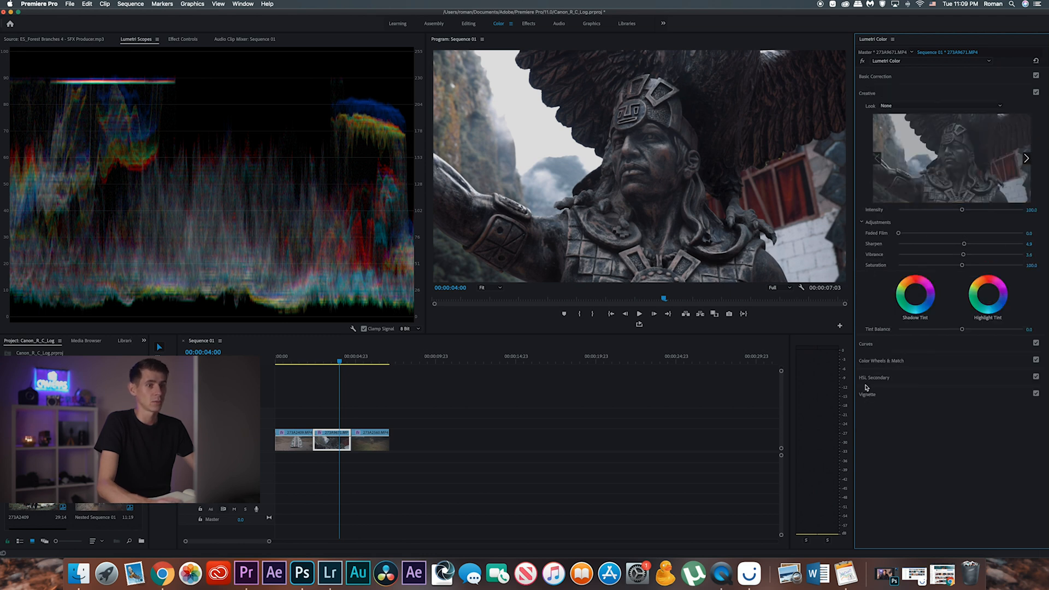
{"action": "left_click", "coordinate": [872, 363]}
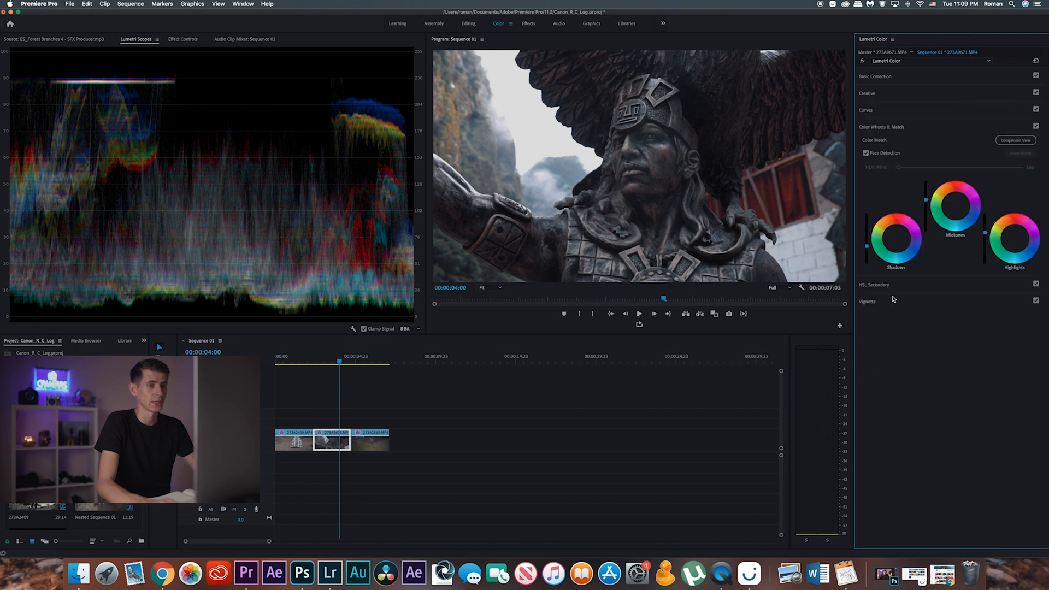
Shape the statue clip's white RGB curve into a subtle S around a midpoint anchor, raising the upper part and lowering the lower part.
{"action": "left_click", "coordinate": [866, 111]}
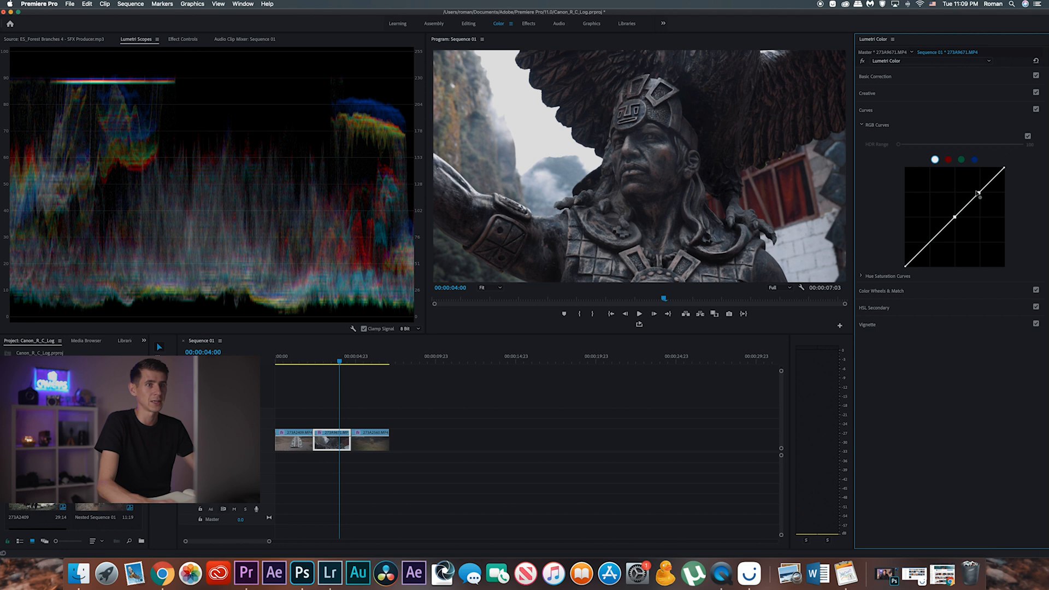
{"action": "left_click_drag", "start_coordinate": [978, 196], "coordinate": [977, 193]}
{"action": "left_click_drag", "start_coordinate": [930, 243], "coordinate": [931, 247]}
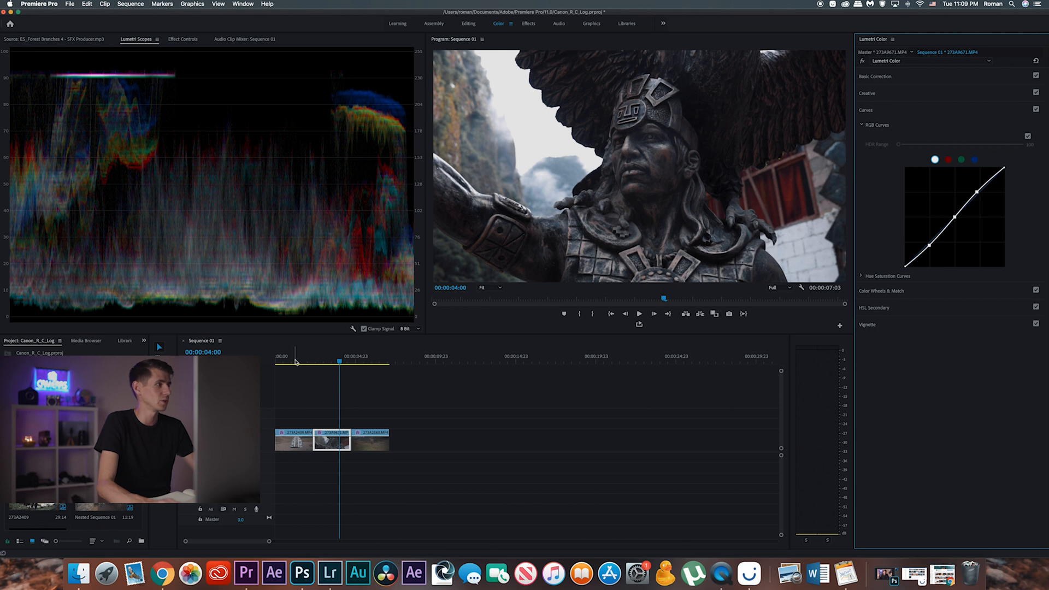
On the first clip with the patterned poncho, lower the shadows and slightly raise the highlights and midtones with the color wheels.
{"action": "left_click", "coordinate": [295, 361]}
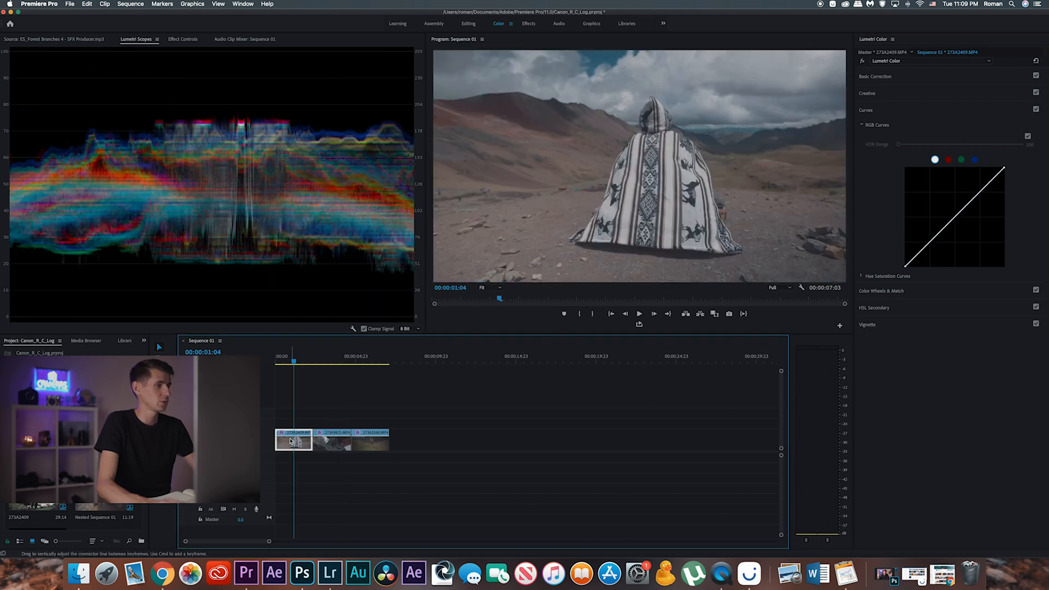
{"action": "left_click", "coordinate": [879, 77]}
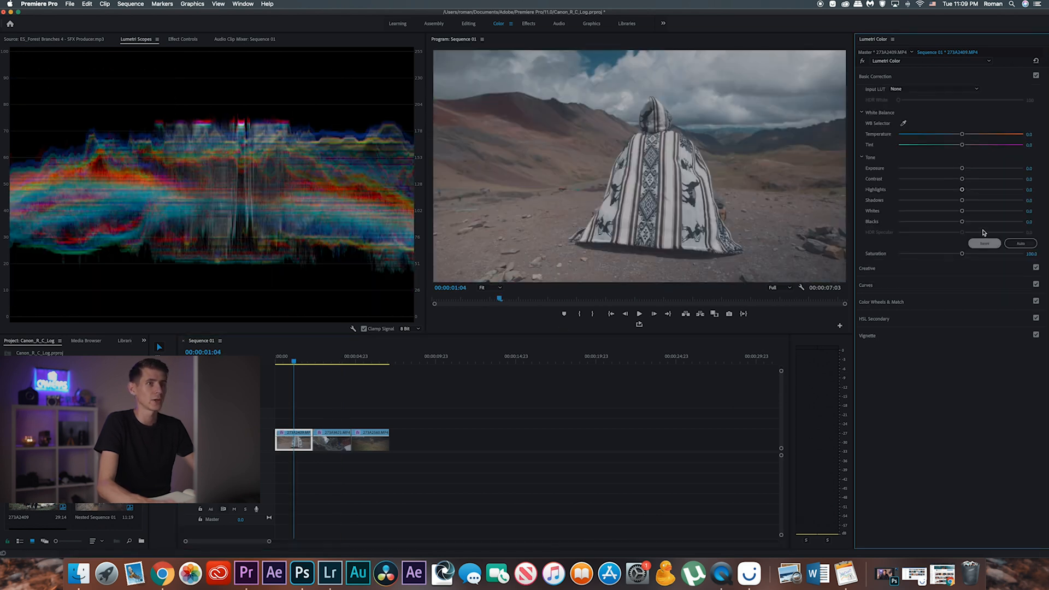
{"action": "left_click", "coordinate": [873, 305]}
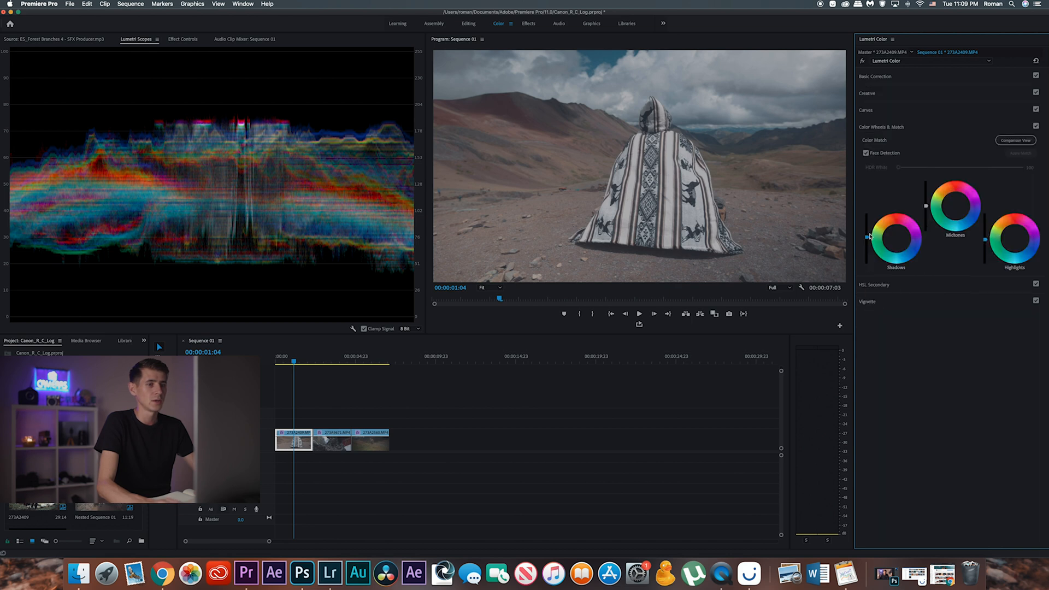
{"action": "left_click_drag", "start_coordinate": [869, 242], "coordinate": [869, 250]}
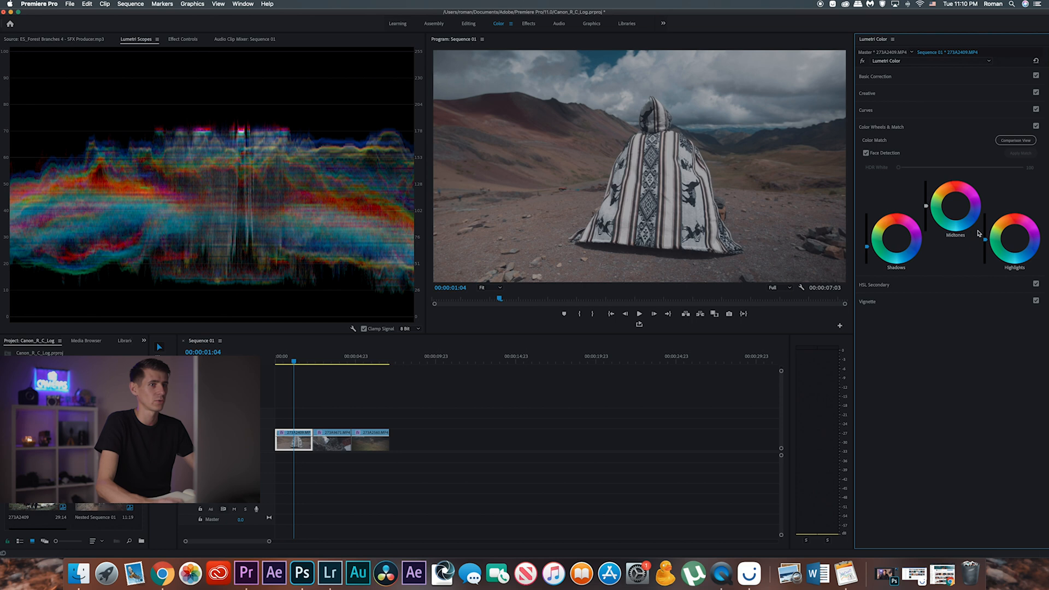
{"action": "left_click_drag", "start_coordinate": [985, 239], "coordinate": [981, 242]}
{"action": "left_click_drag", "start_coordinate": [926, 206], "coordinate": [926, 202]}
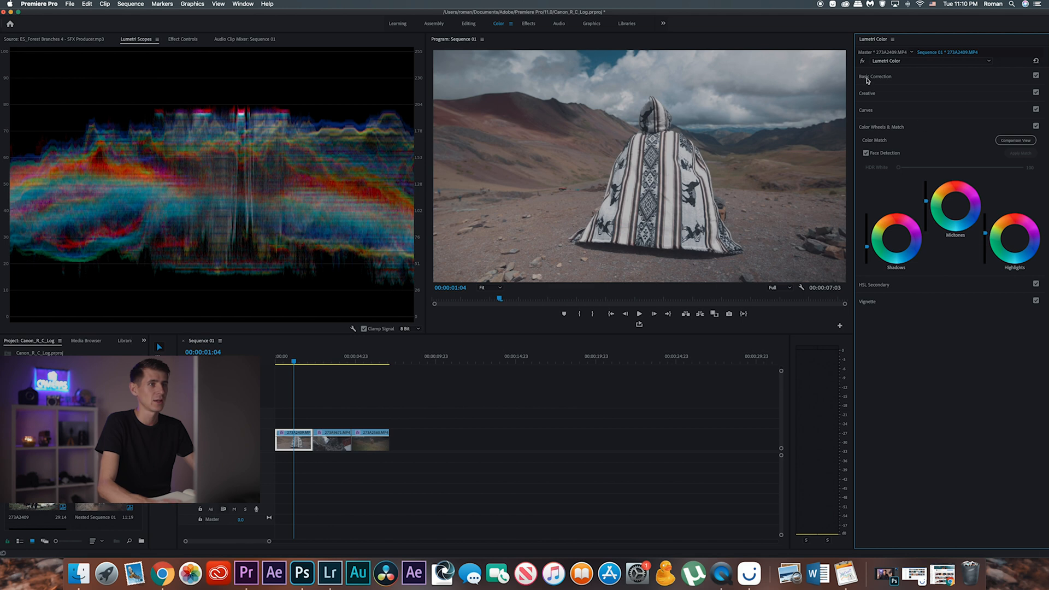
Set the poncho clip's basic Highlights to about 34, Shadows to about -44, Whites to about 25 and Blacks to about -63.
{"action": "left_click", "coordinate": [868, 77]}
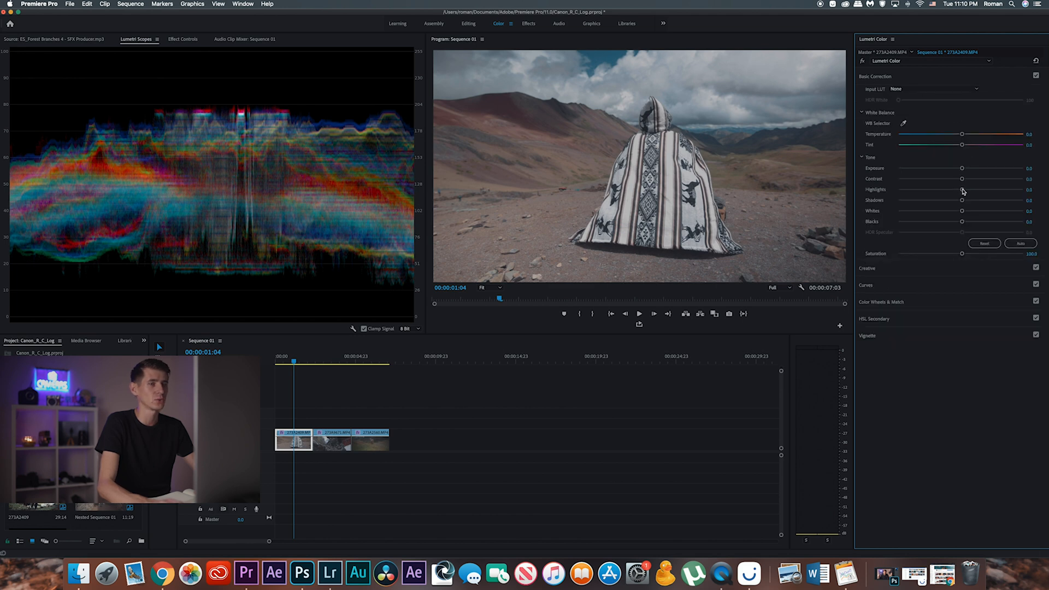
{"action": "left_click_drag", "start_coordinate": [963, 190], "coordinate": [922, 227]}
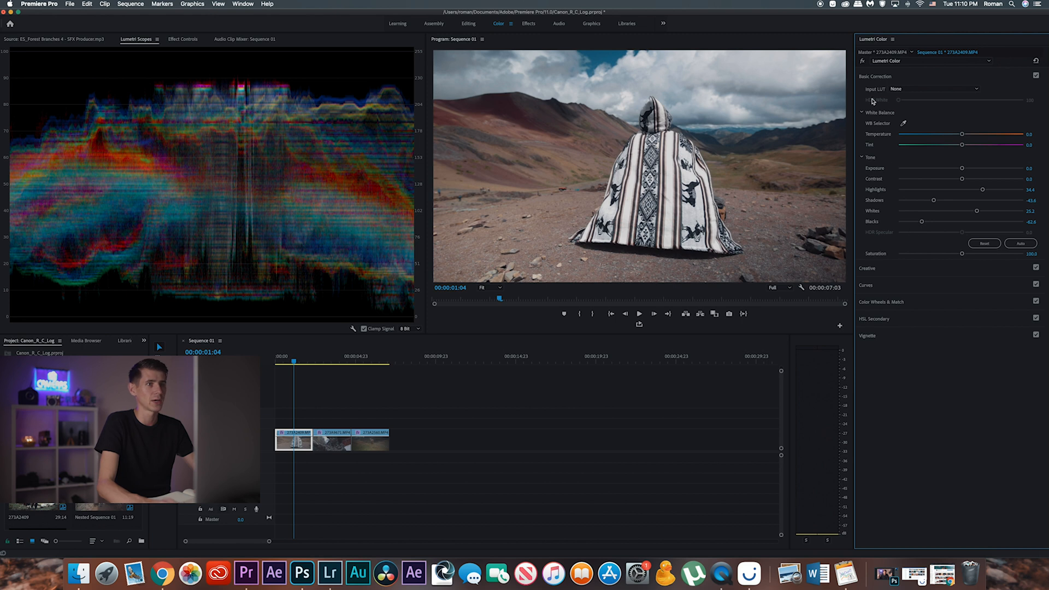
{"action": "left_click", "coordinate": [872, 76]}
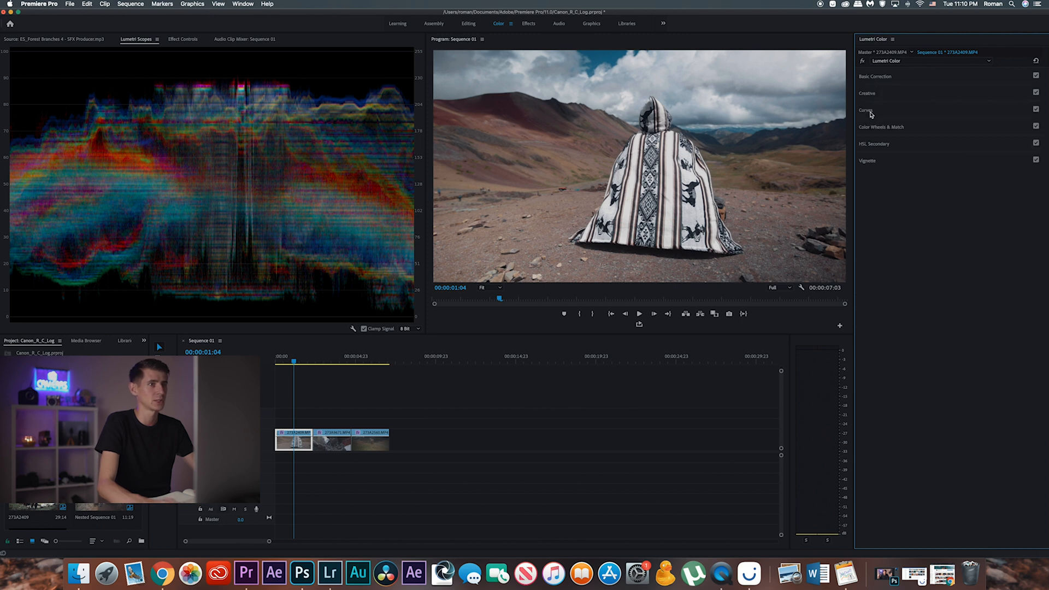
Give the poncho clip's white RGB curve a gentle S shape with a midpoint anchor, a raised upper point and a lowered lower point.
{"action": "left_click", "coordinate": [869, 111]}
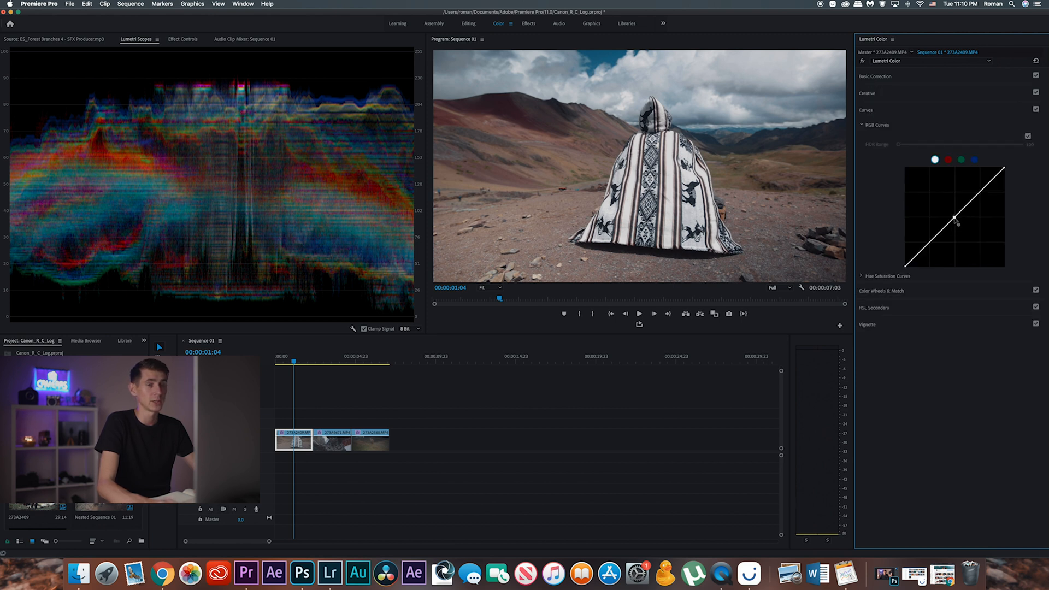
{"action": "left_click", "coordinate": [976, 195]}
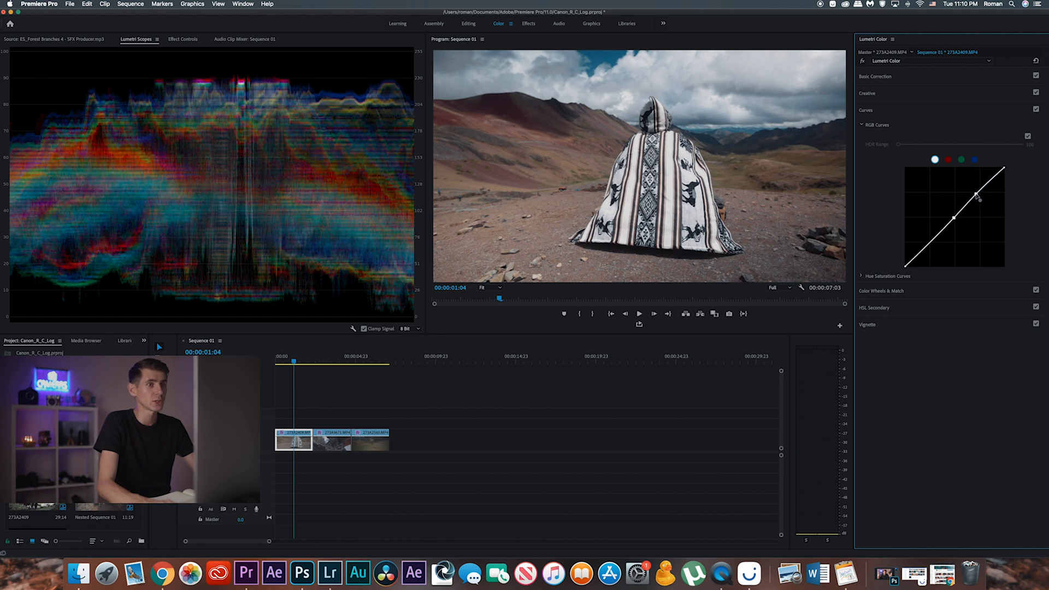
{"action": "left_click_drag", "start_coordinate": [977, 194], "coordinate": [975, 193]}
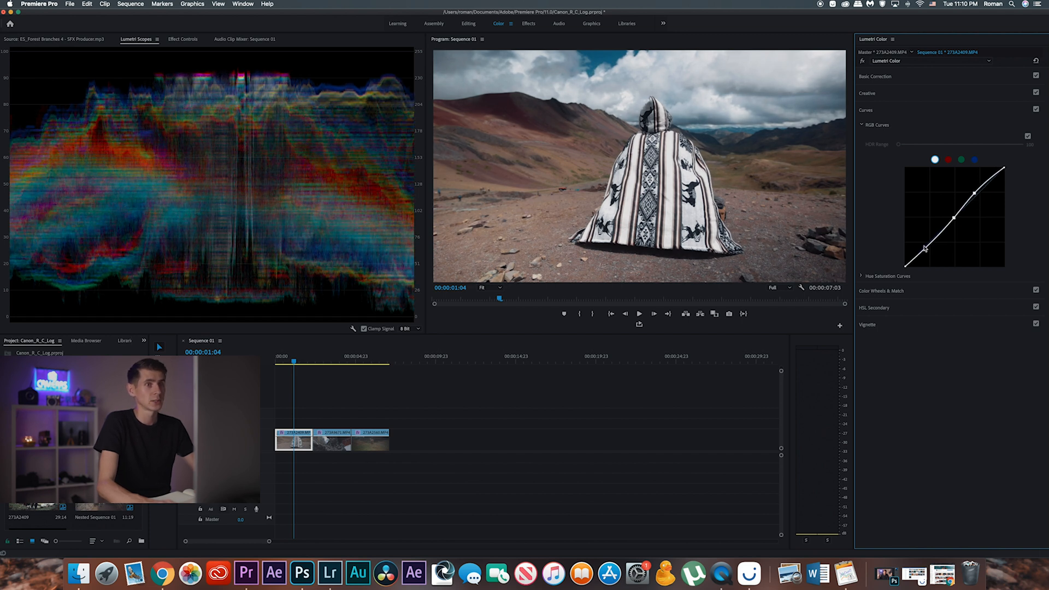
{"action": "left_click", "coordinate": [929, 249]}
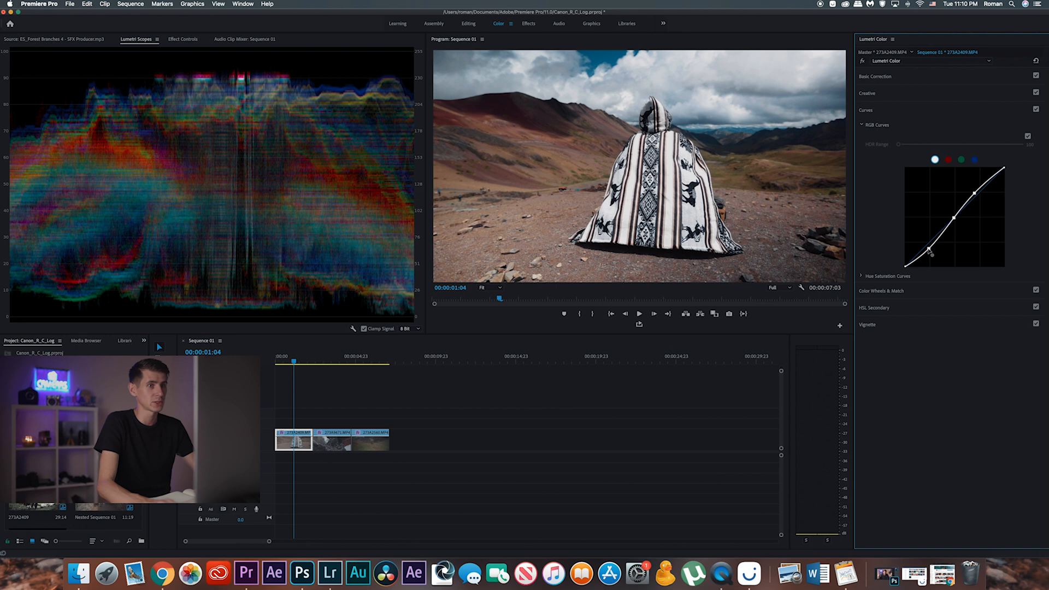
{"action": "left_click", "coordinate": [867, 111]}
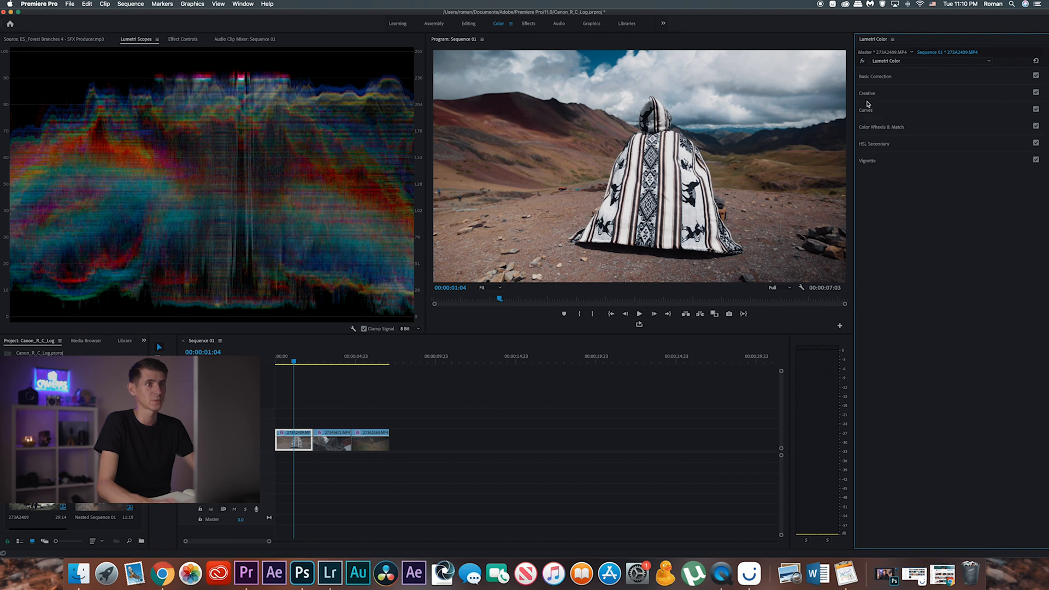
Set the poncho clip's creative Sharpen and Vibrance adjustments to about 4.9 each.
{"action": "left_click", "coordinate": [867, 94]}
{"action": "left_click_drag", "start_coordinate": [964, 245], "coordinate": [964, 255]}
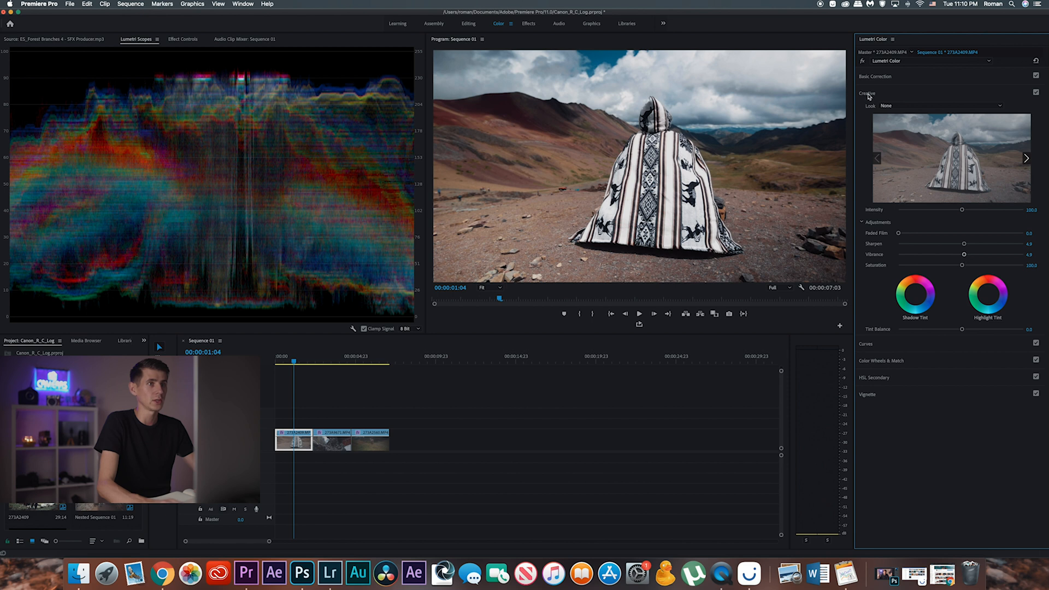
{"action": "left_click", "coordinate": [868, 94]}
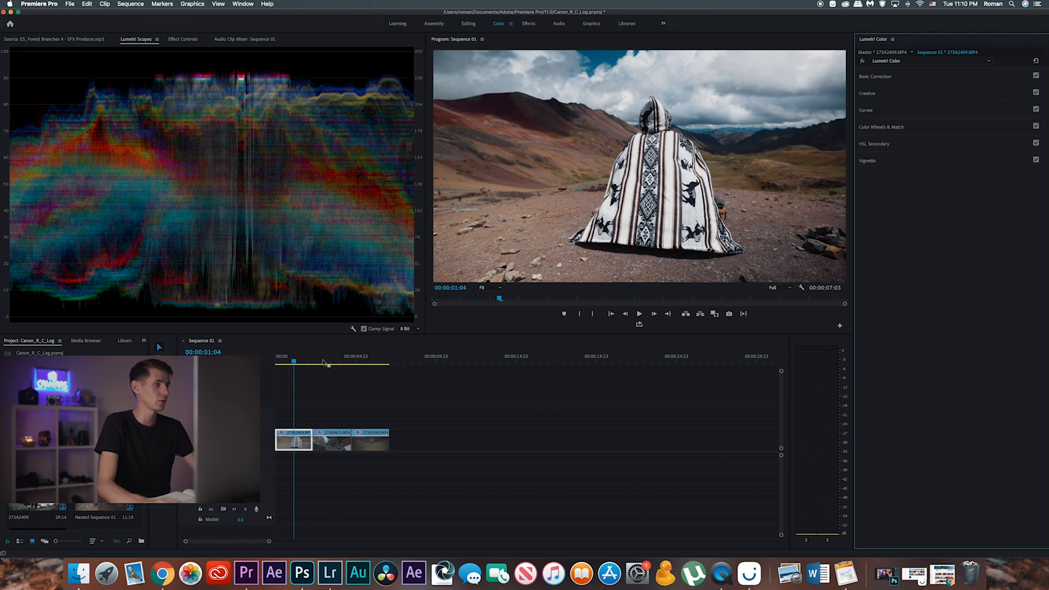
Review the graded statue, alpaca and poncho clips in the sequence one after another.
{"action": "left_click", "coordinate": [327, 361]}
{"action": "left_click", "coordinate": [374, 362]}
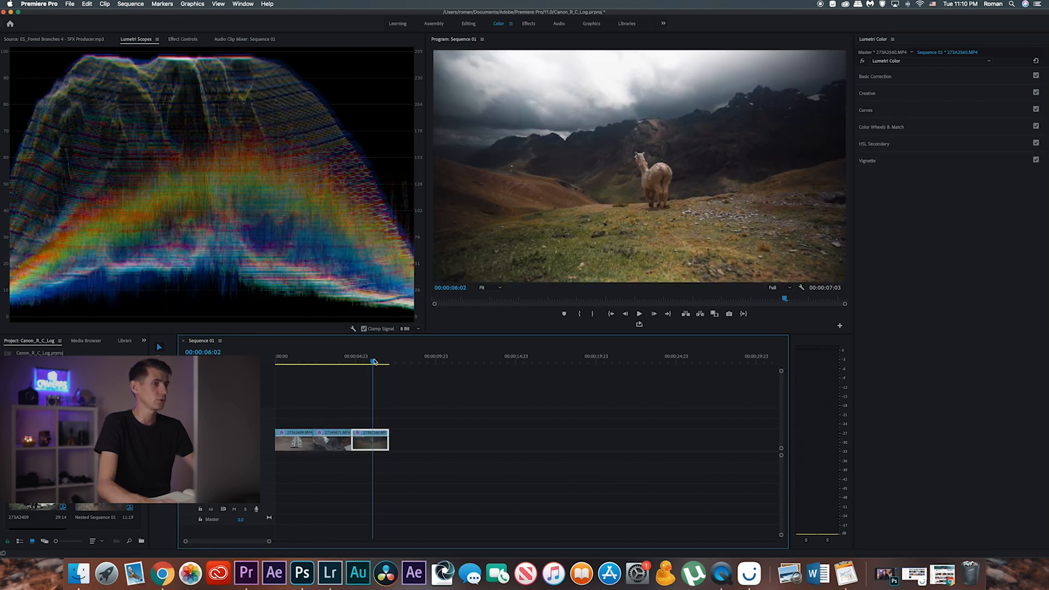
{"action": "left_click", "coordinate": [293, 358]}
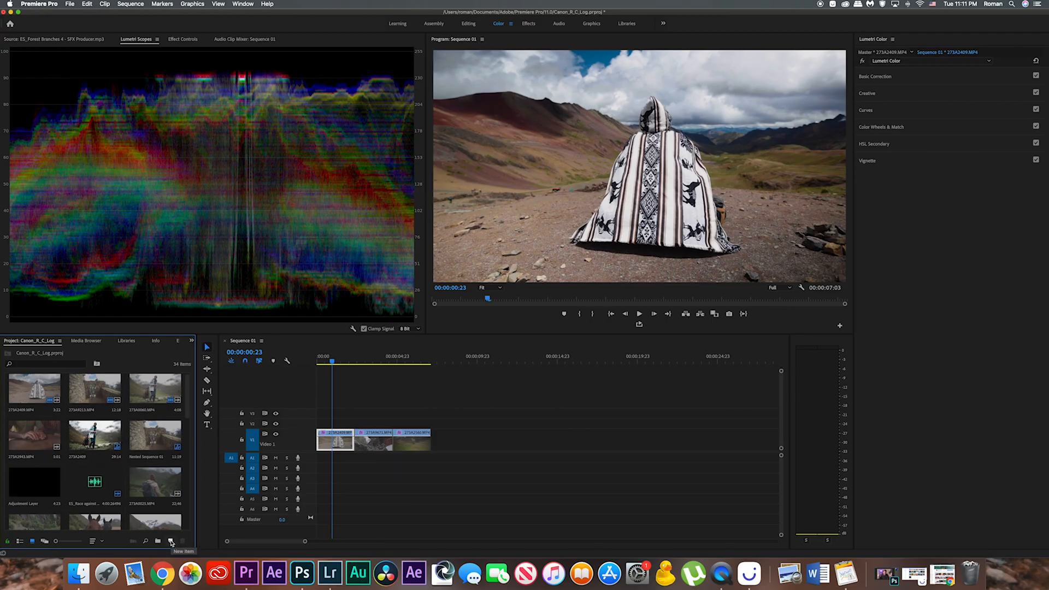
Create a new adjustment layer at 1920 × 1080, 23.976 fps with square pixels.
{"action": "left_click", "coordinate": [171, 542]}
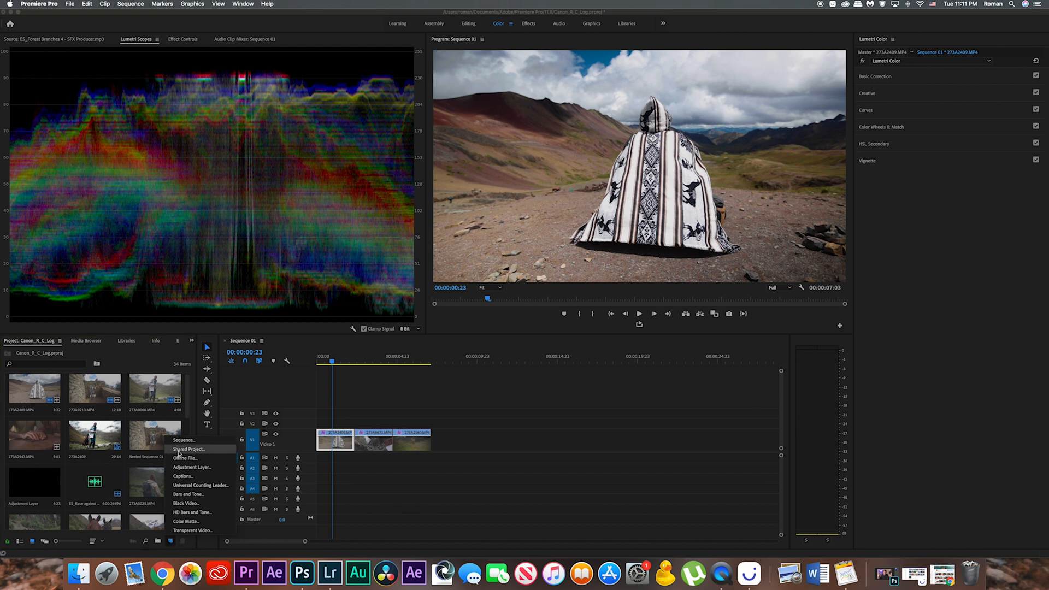
{"action": "left_click", "coordinate": [191, 469]}
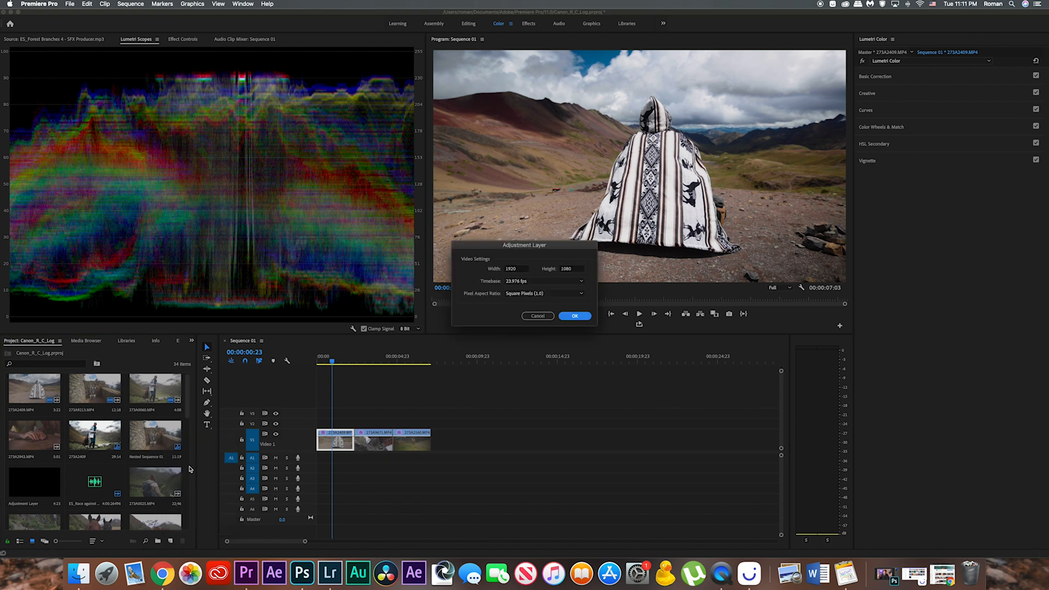
{"action": "left_click", "coordinate": [575, 316]}
Place the adjustment layer on track V3 so it spans all three clips, and enlarge the track's height.
{"action": "left_click_drag", "start_coordinate": [105, 513], "coordinate": [308, 416]}
{"action": "left_click_drag", "start_coordinate": [396, 414], "coordinate": [430, 414]}
{"action": "left_click", "coordinate": [360, 358]}
{"action": "left_click", "coordinate": [378, 415]}
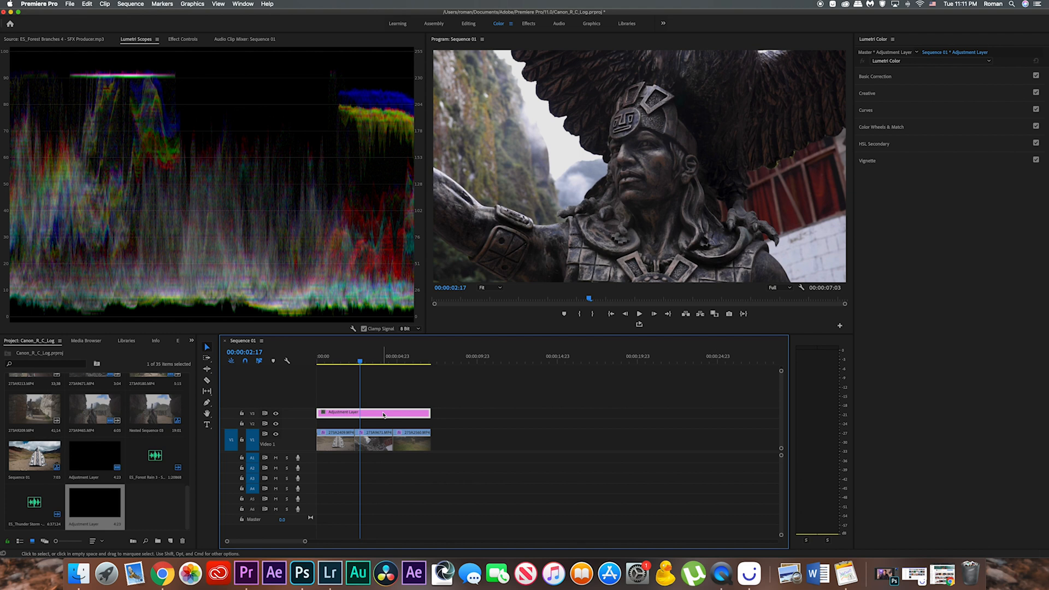
{"action": "left_click_drag", "start_coordinate": [296, 408], "coordinate": [296, 399]}
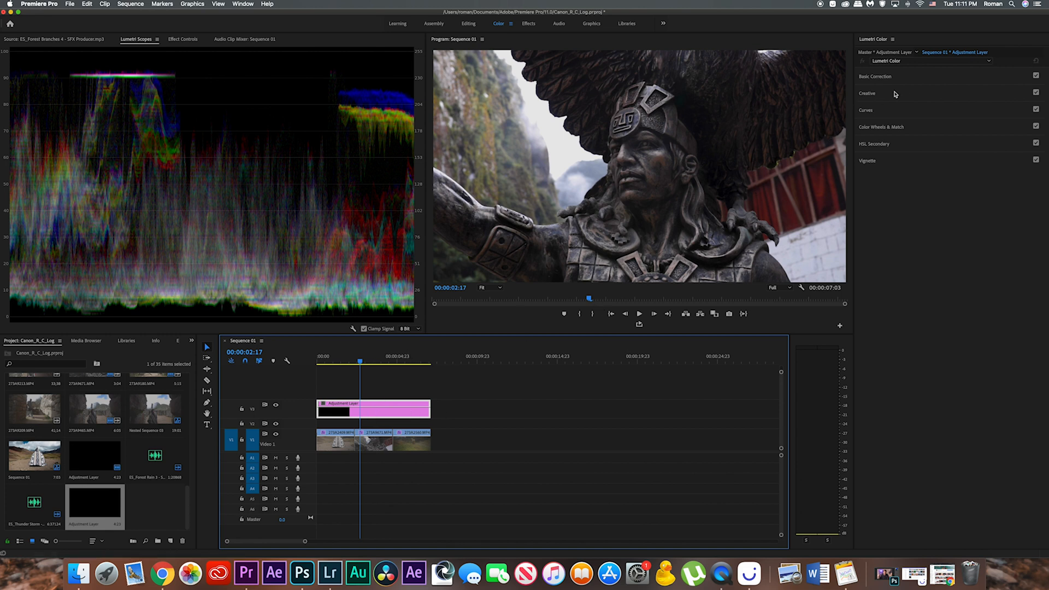
Apply the creative look A1_F-6800-STD to the adjustment layer.
{"action": "left_click", "coordinate": [868, 94]}
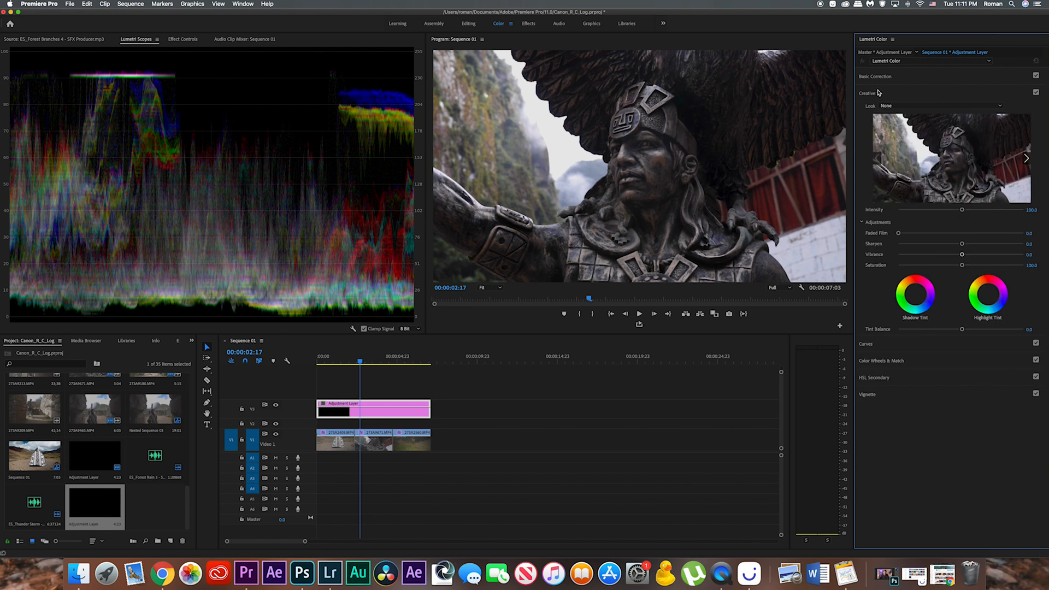
{"action": "left_click", "coordinate": [920, 107]}
{"action": "left_click", "coordinate": [912, 143]}
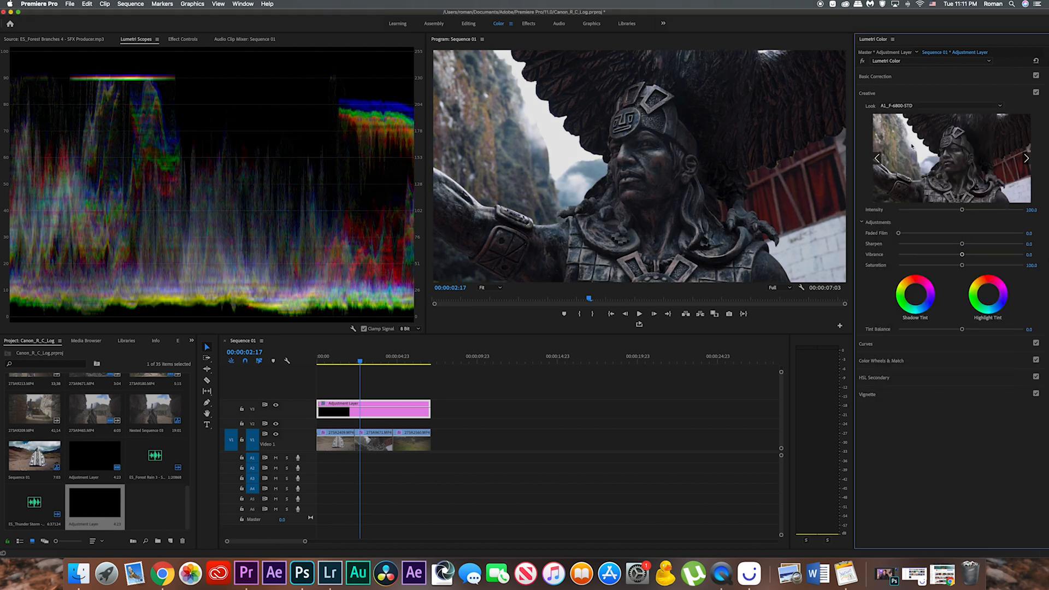
Check the look on the alpaca clip and reduce its intensity on the adjustment layer to 61.
{"action": "left_click_drag", "start_coordinate": [356, 365], "coordinate": [411, 365]}
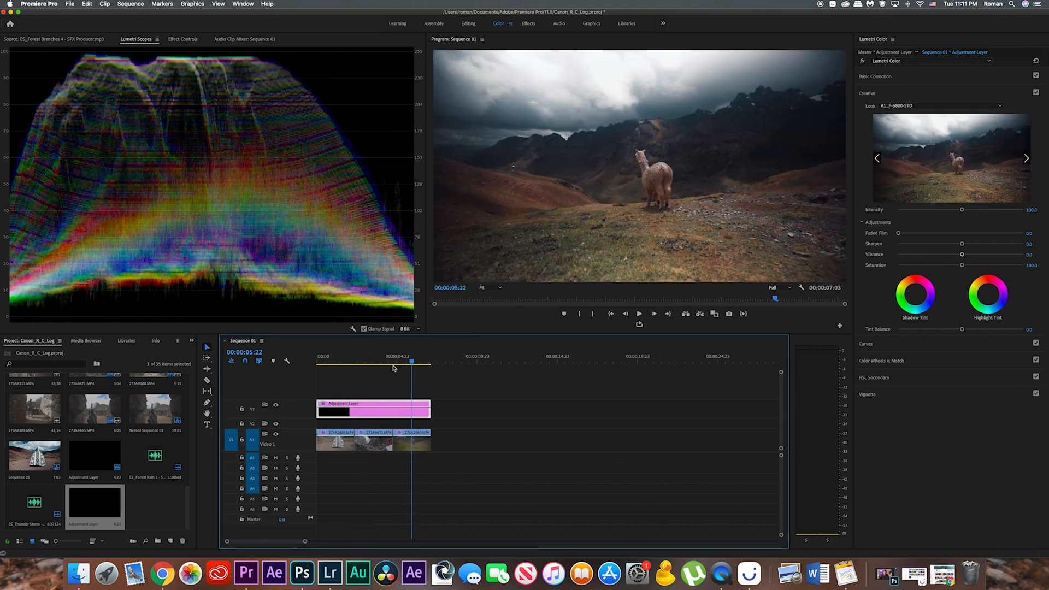
{"action": "left_click", "coordinate": [393, 367]}
{"action": "left_click_drag", "start_coordinate": [964, 211], "coordinate": [936, 213]}
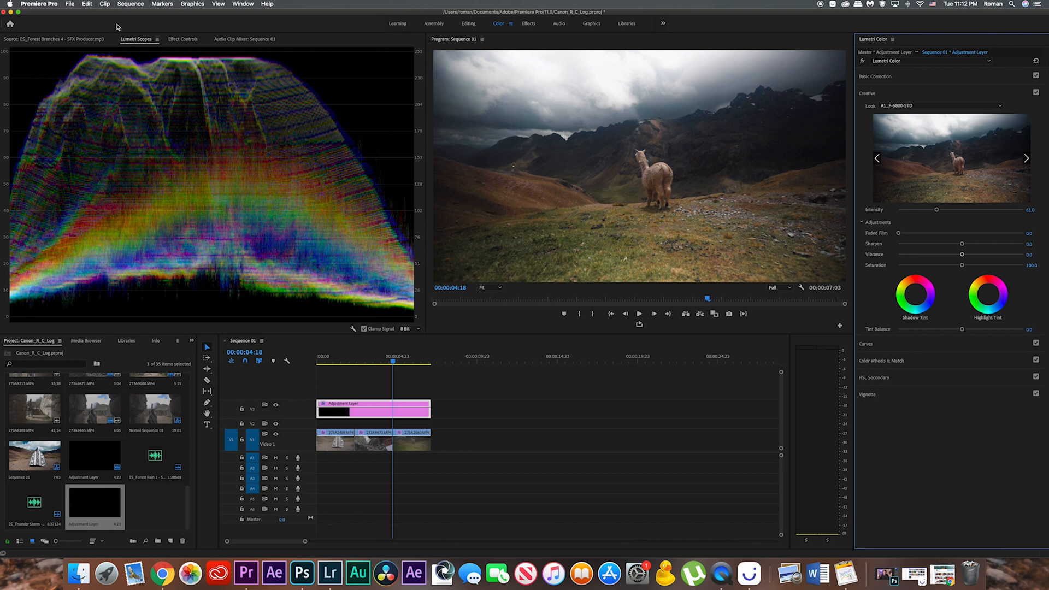
Compare how the softened look affects the statue, poncho and alpaca clips along the sequence.
{"action": "left_click", "coordinate": [368, 360]}
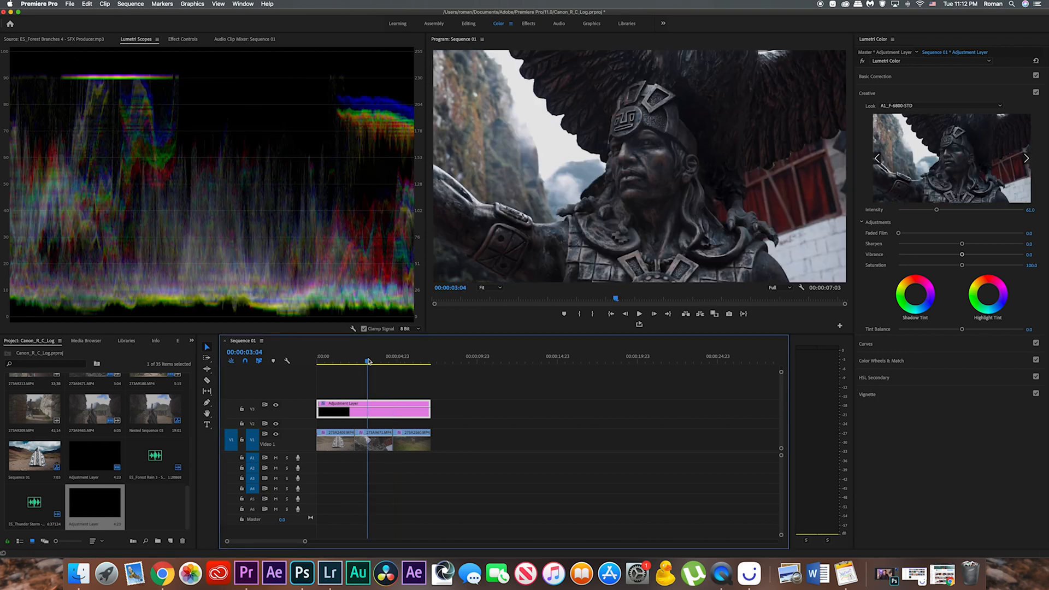
{"action": "left_click", "coordinate": [338, 361]}
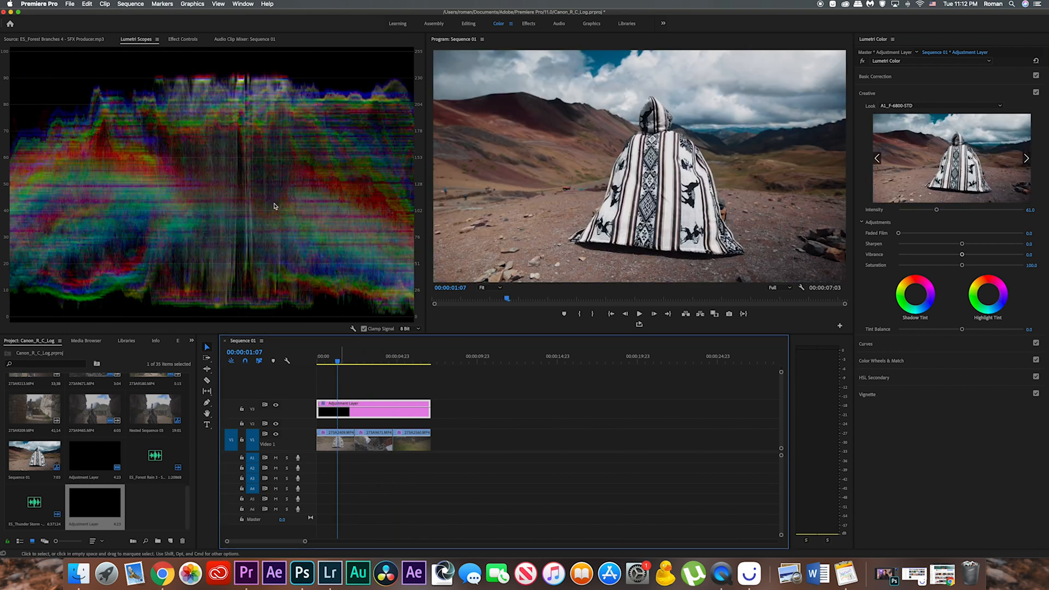
{"action": "left_click", "coordinate": [405, 364]}
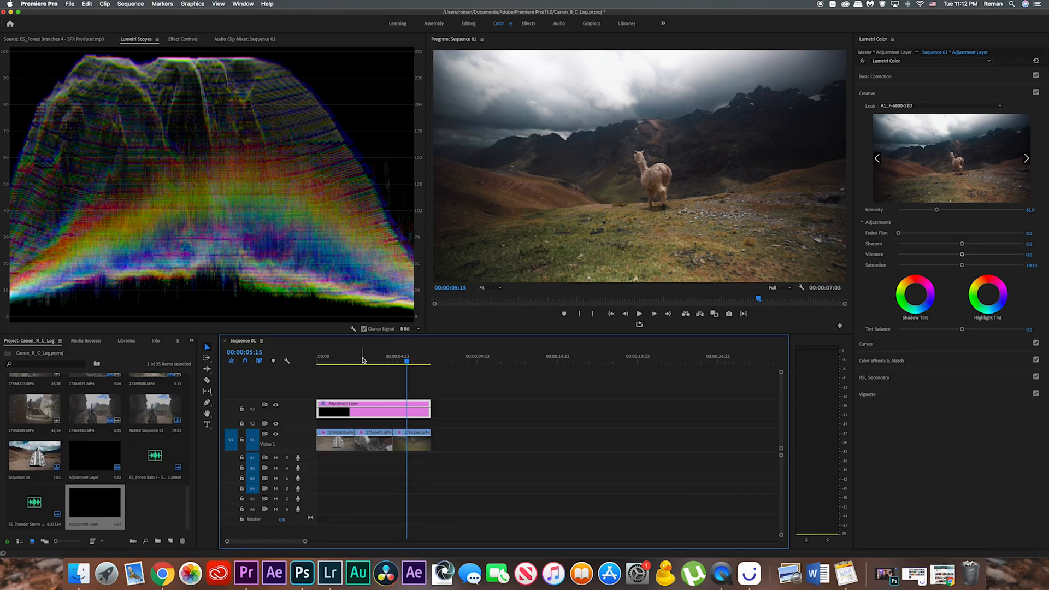
{"action": "left_click", "coordinate": [362, 361]}
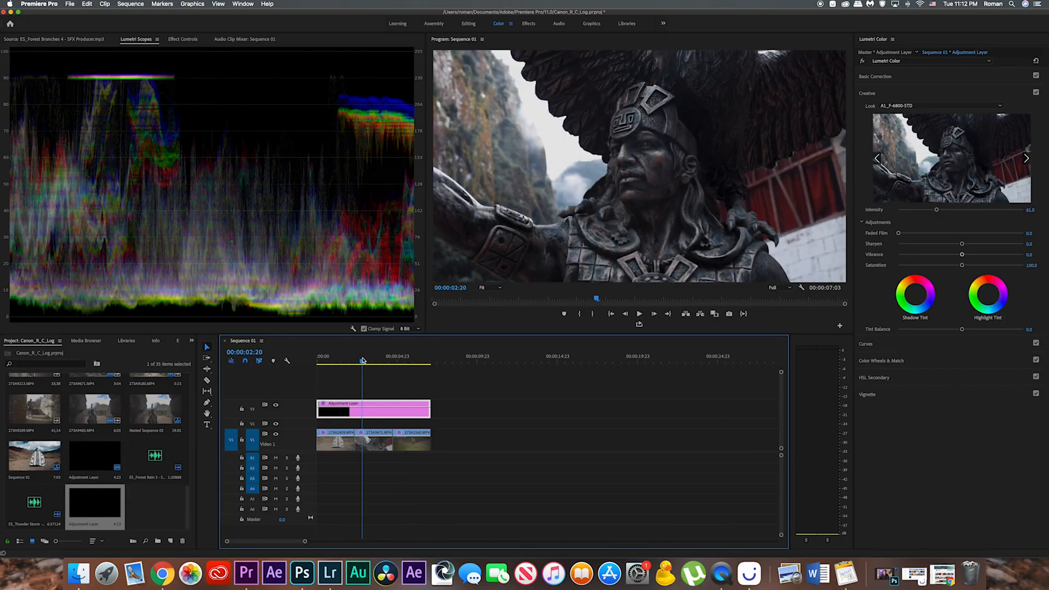